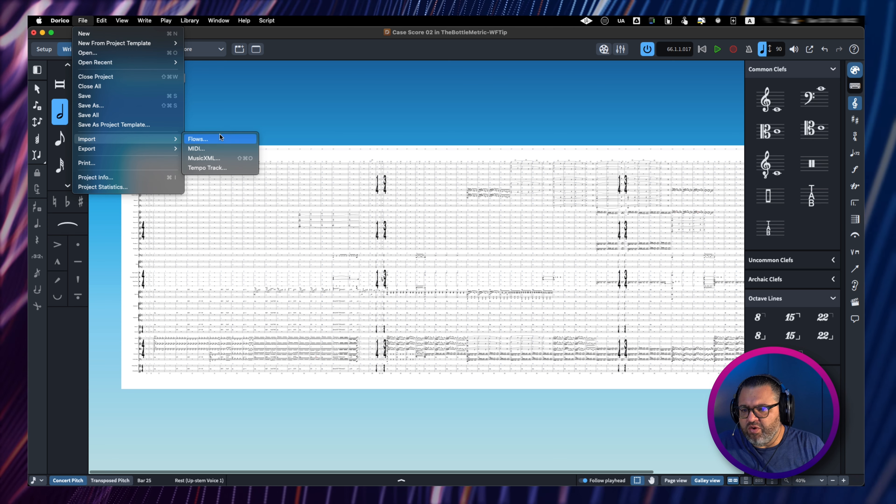
# - Import the MIDI file DraftTrascript_R2.midi as a new flow, re-using existing players
pyautogui.click(221, 152)
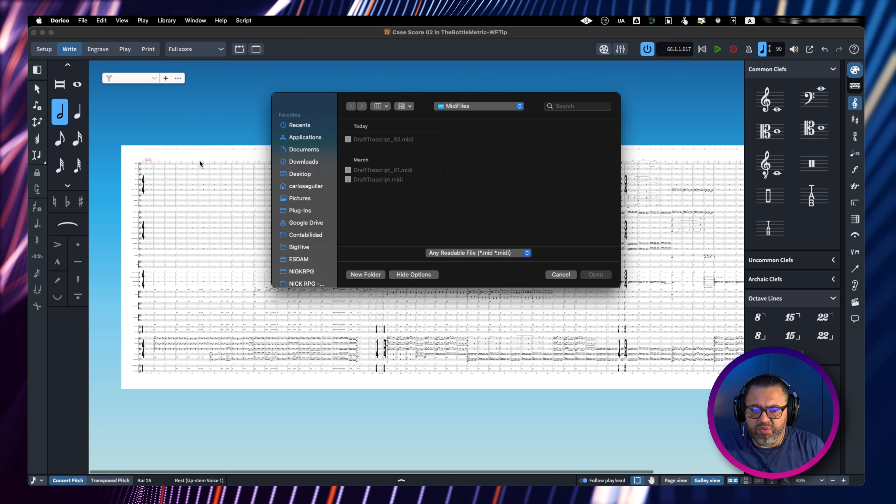
pyautogui.doubleClick(402, 139)
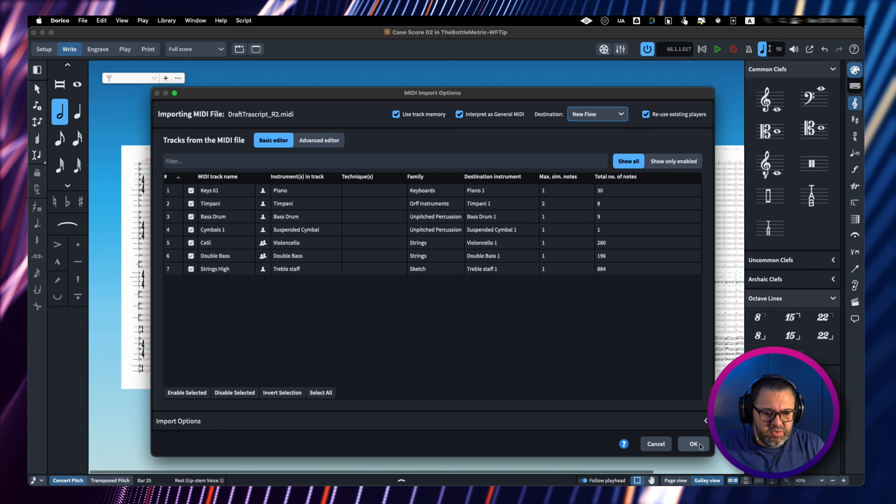
pyautogui.click(686, 445)
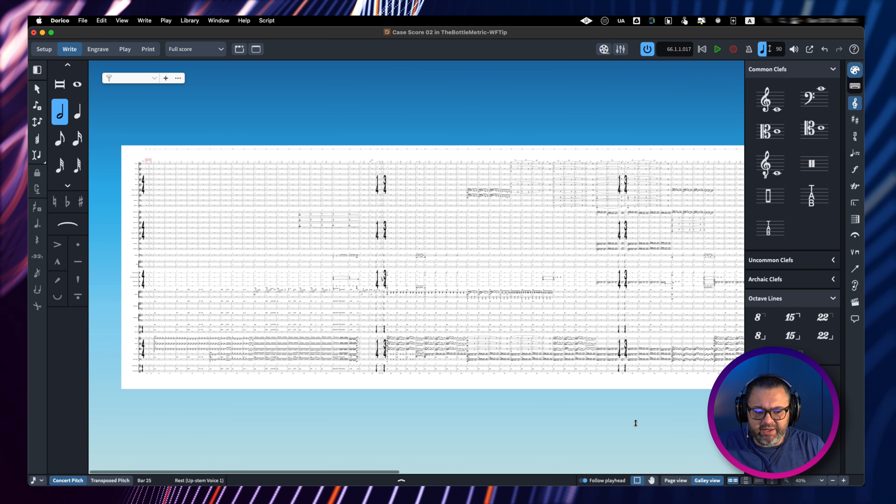
# - In the imported TheBottleMetric flow, select and copy the Strings High 2 notes from bar 1 to the end of the flow
pyautogui.hscroll(15, 636, 423)
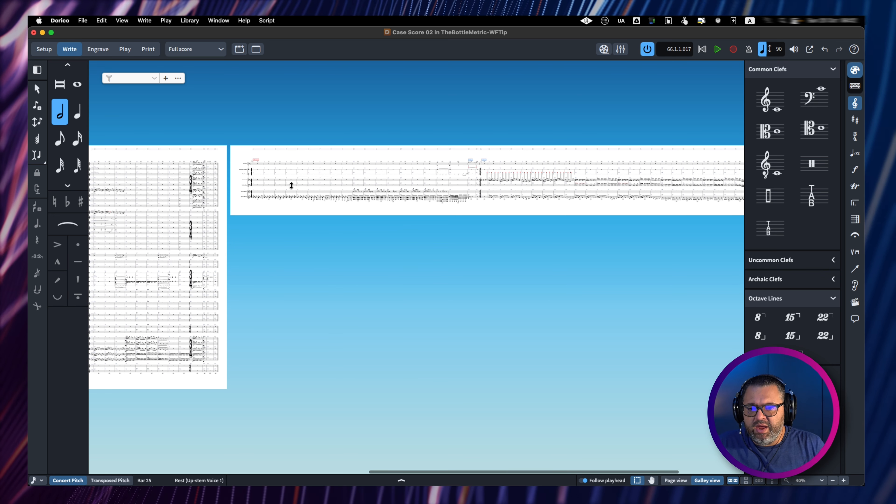
pyautogui.scroll(5, 279, 163)
pyautogui.scroll(8, 279, 163)
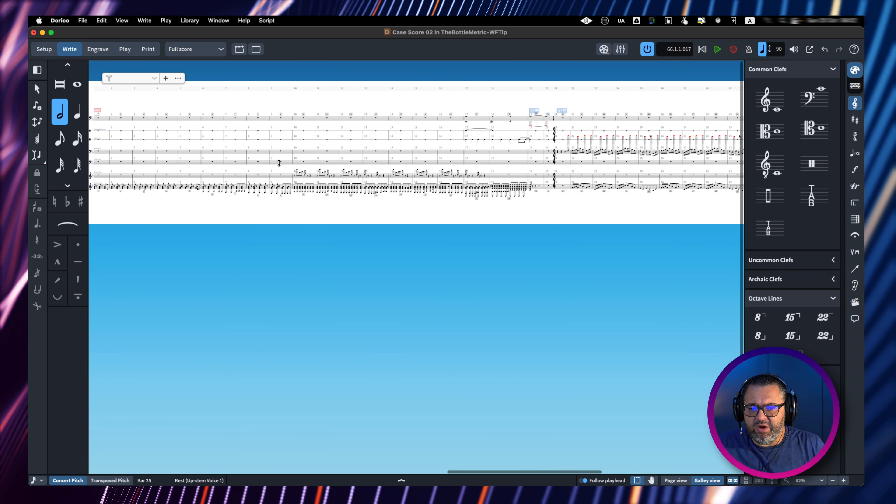
pyautogui.scroll(8, 279, 162)
pyautogui.hscroll(-15, 279, 162)
pyautogui.hscroll(1, 279, 163)
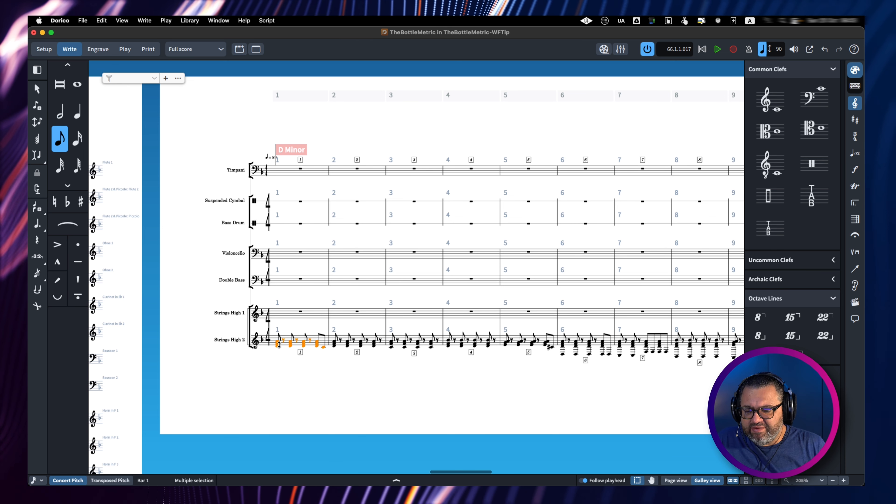
pyautogui.press('shift+super+End')
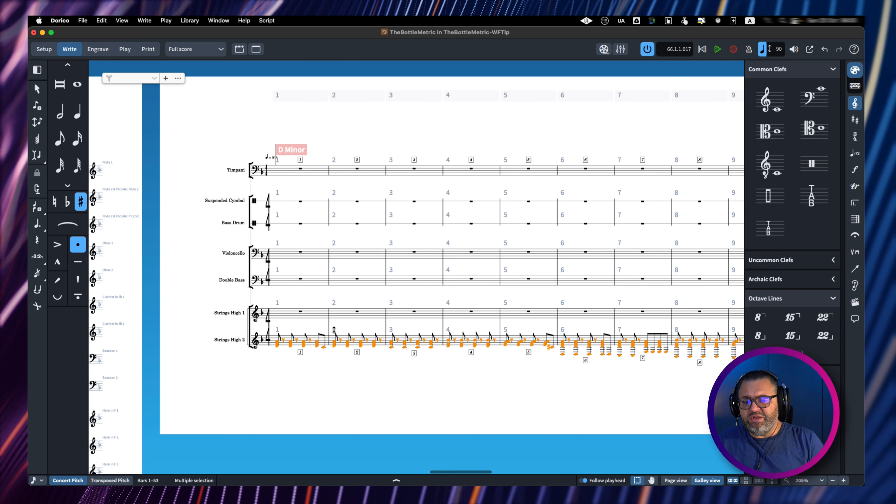
pyautogui.press('alt')
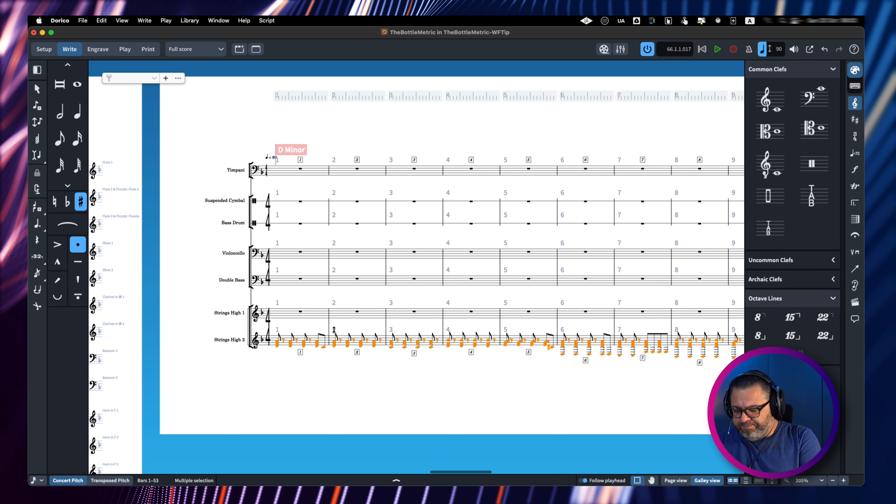
# - Set up a MIDI import of DraftTrascript_R2.midi with the existing flow Case Score 02 as destination, and cancel it
pyautogui.click(82, 21)
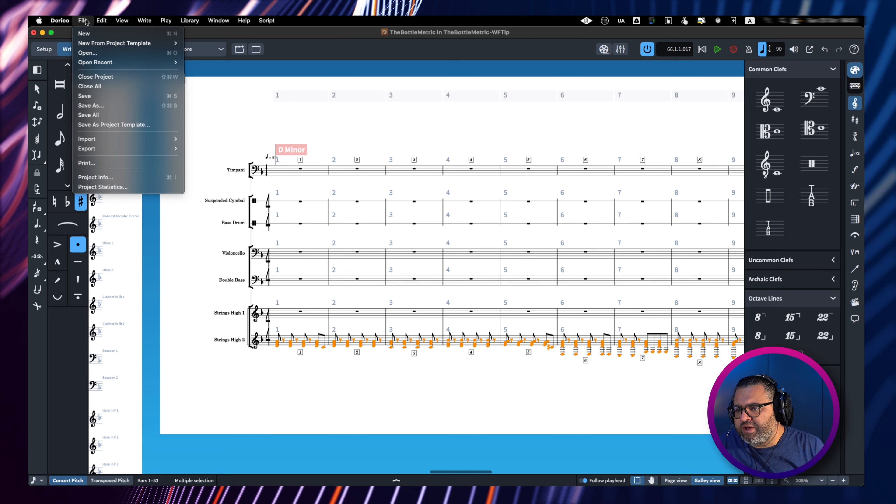
pyautogui.moveTo(150, 139)
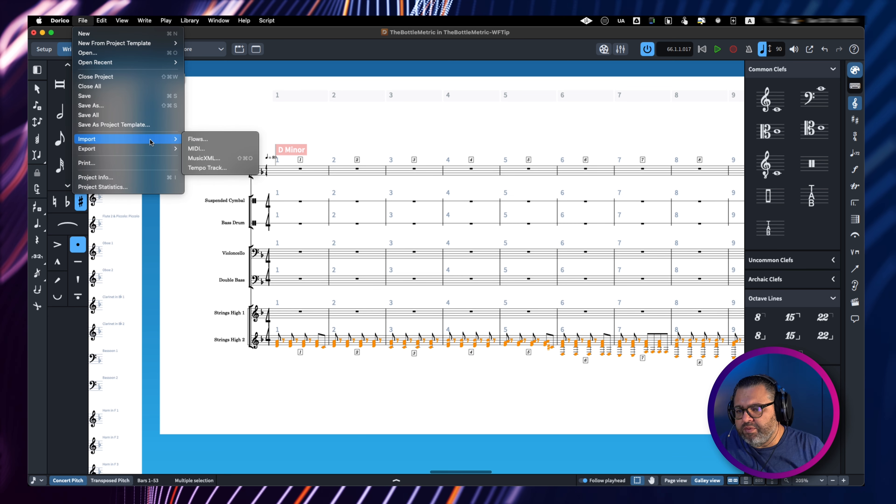
pyautogui.click(215, 148)
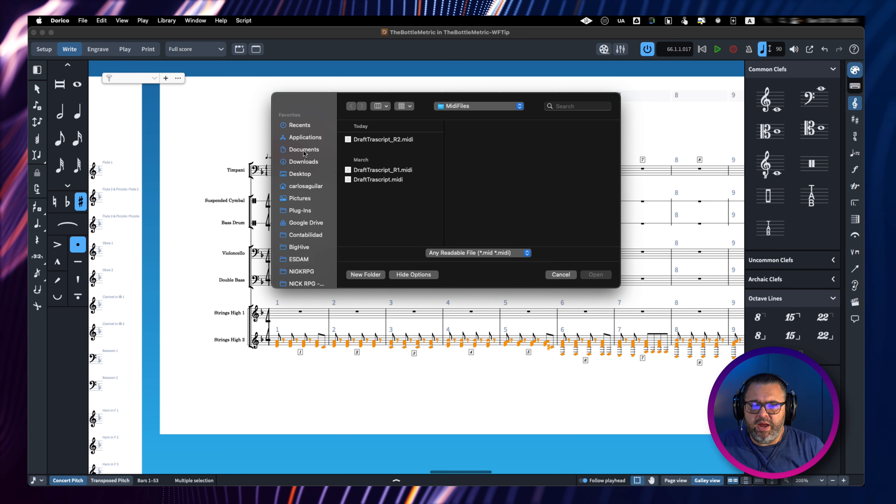
pyautogui.doubleClick(370, 140)
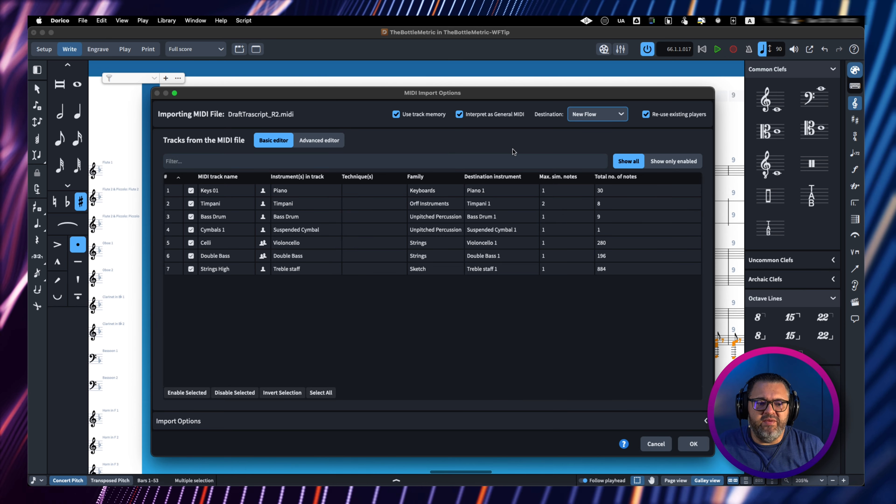
pyautogui.click(596, 115)
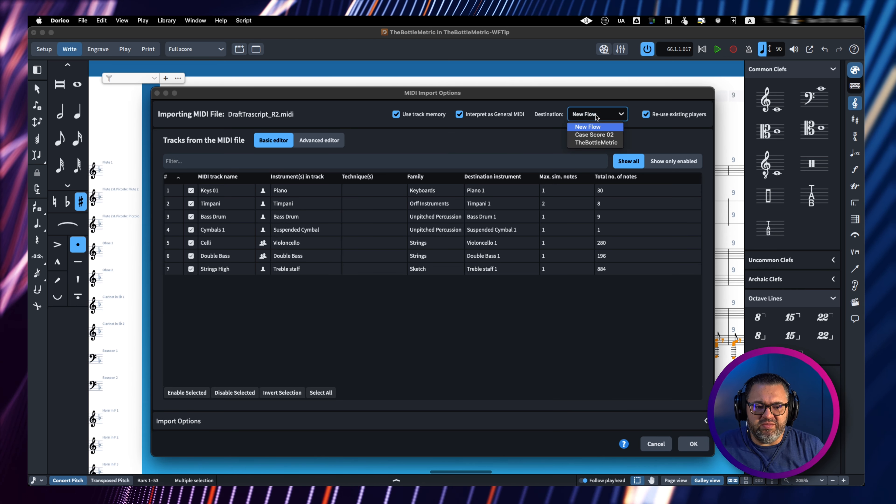
pyautogui.click(609, 137)
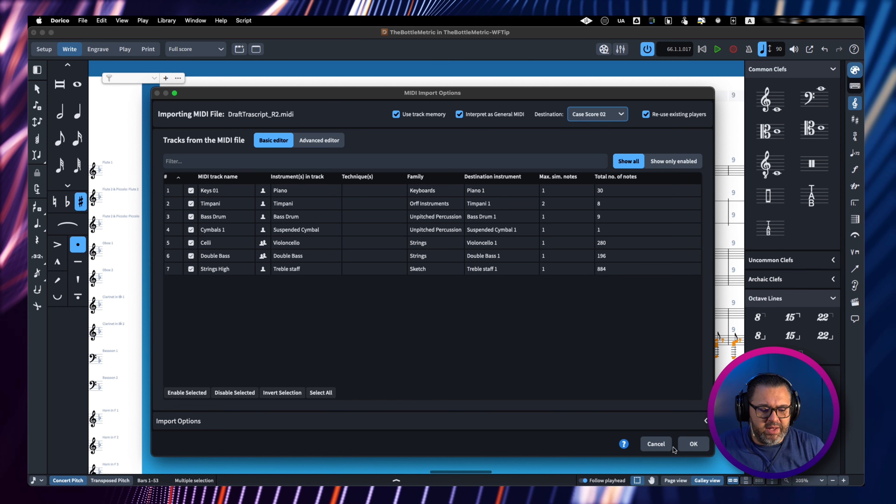
pyautogui.click(656, 444)
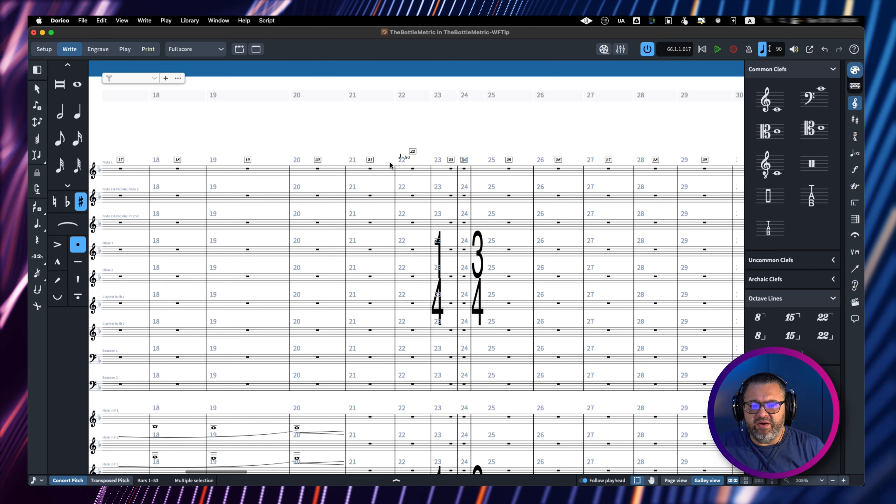
# - Examine the Case Score 02 flow's tempo and time signature changes around bars 22 to 25, and its opening bars down to the Strings High staves
pyautogui.scroll(1, 391, 165)
pyautogui.scroll(5, 391, 165)
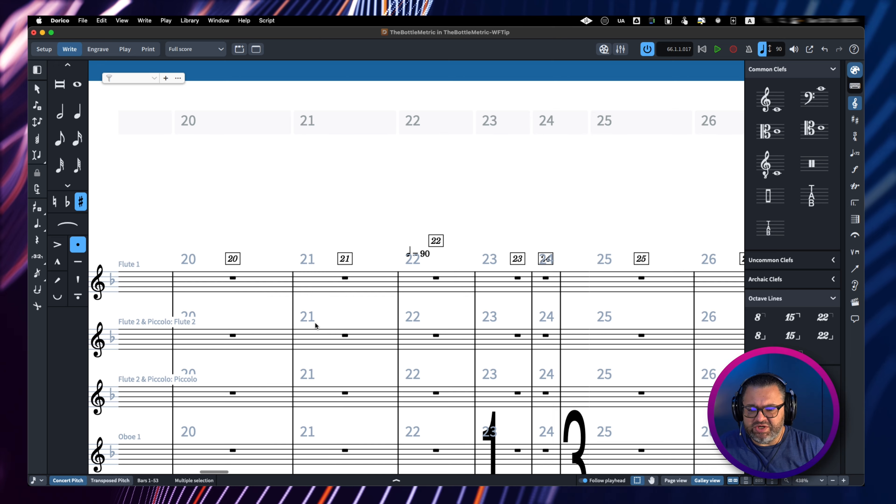
pyautogui.hscroll(-5, 315, 325)
pyautogui.hscroll(-5, 315, 324)
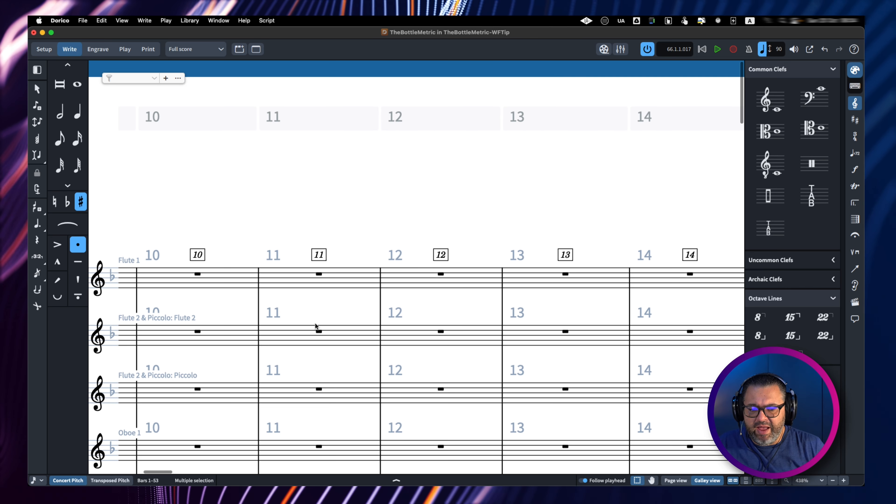
pyautogui.scroll(-10, 315, 325)
pyautogui.hscroll(-3, 315, 325)
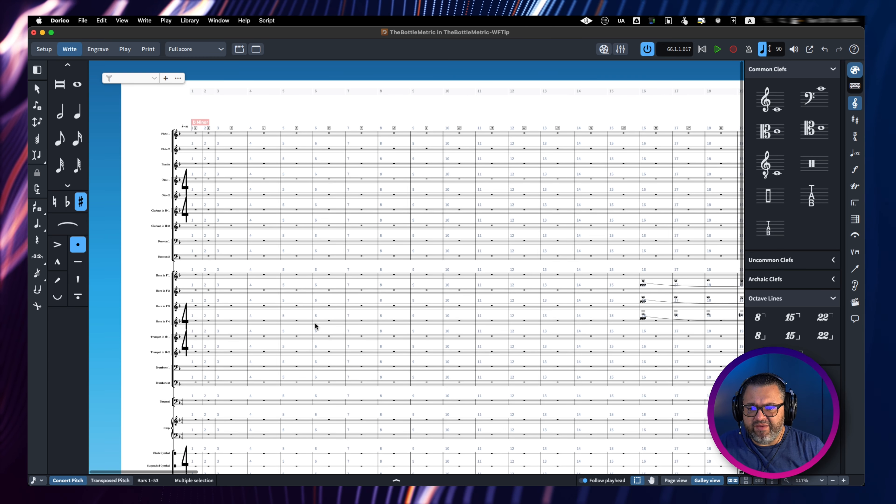
pyautogui.scroll(-15, 315, 322)
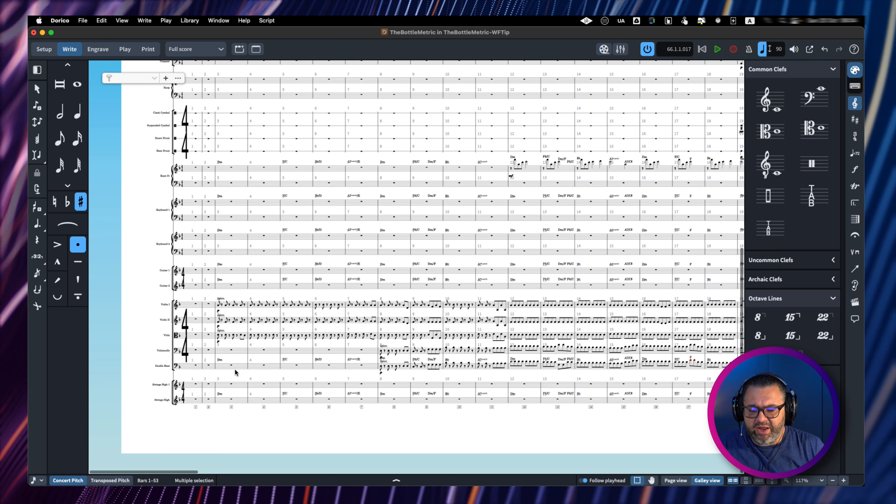
pyautogui.hscroll(2, 279, 402)
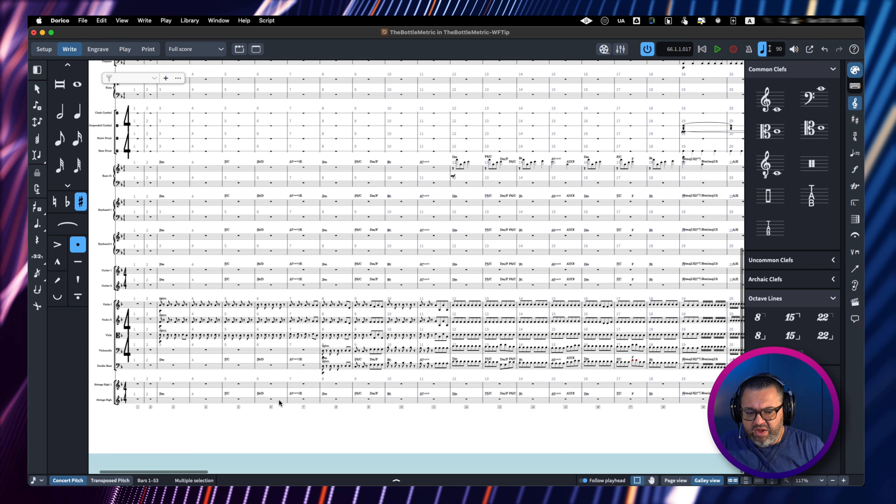
pyautogui.hscroll(1, 279, 403)
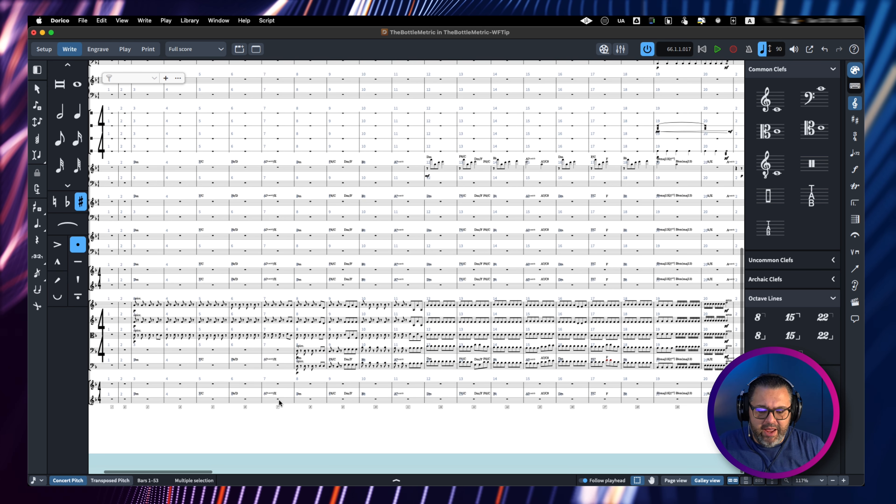
pyautogui.hscroll(-3, 279, 403)
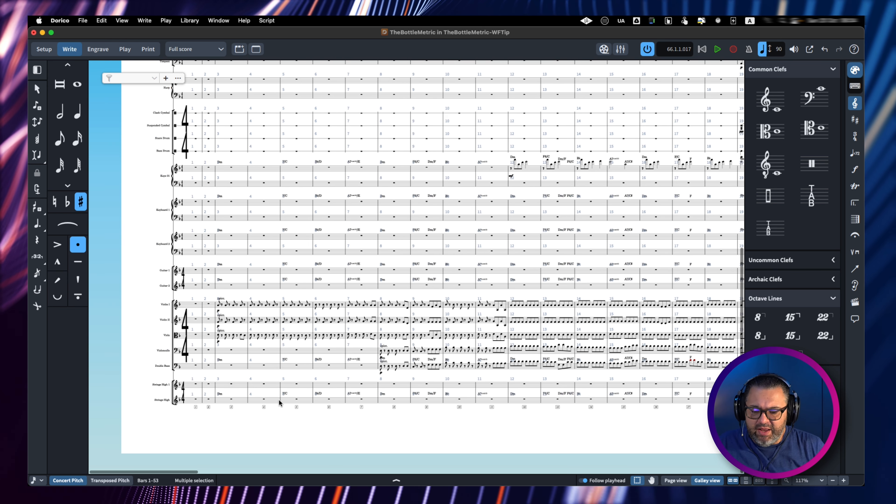
# - Try pasting the copied notes onto the Strings High 1 staff of Case Score 02 from bar 1, and undo the paste
pyautogui.click(233, 383)
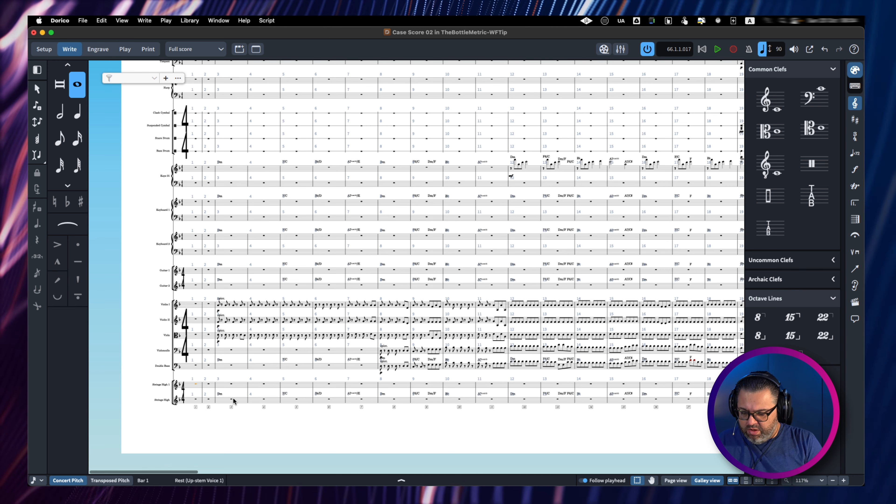
pyautogui.press('super+v')
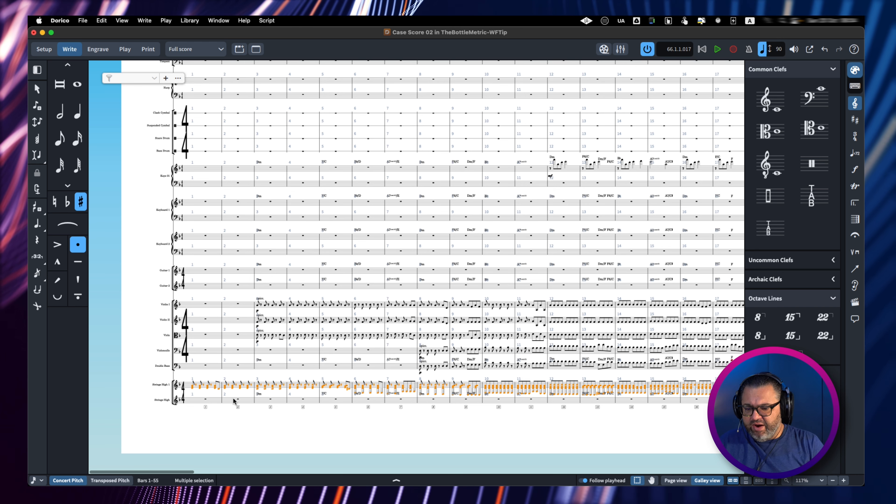
pyautogui.press('super+z')
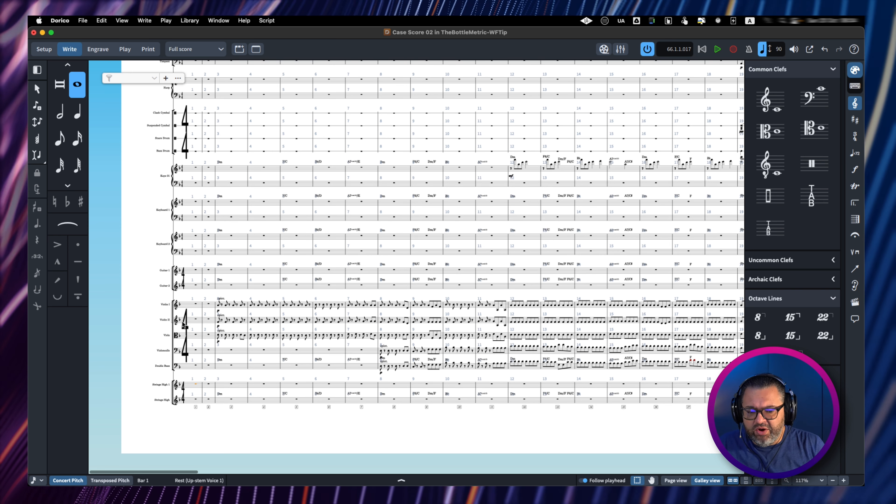
# - Play back Case Score 02 from bars 3, 12 and 19 while viewing its staves, and stop playback around bar 30
pyautogui.click(215, 358)
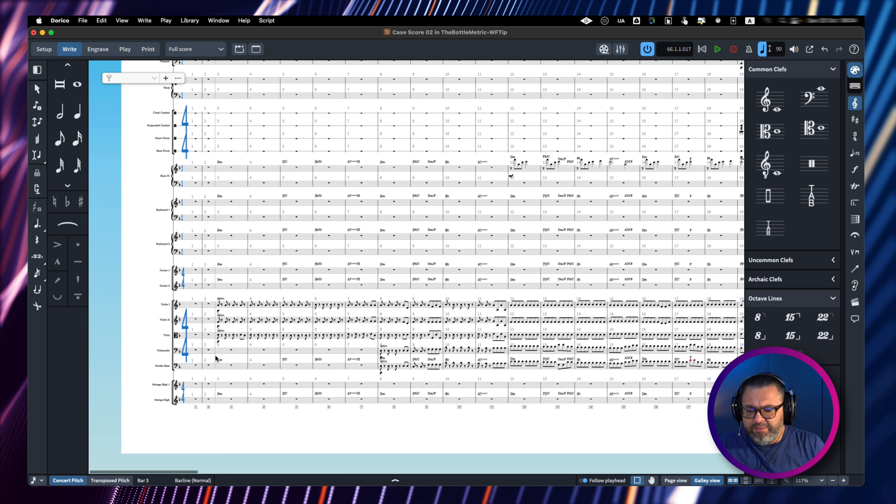
pyautogui.press('space')
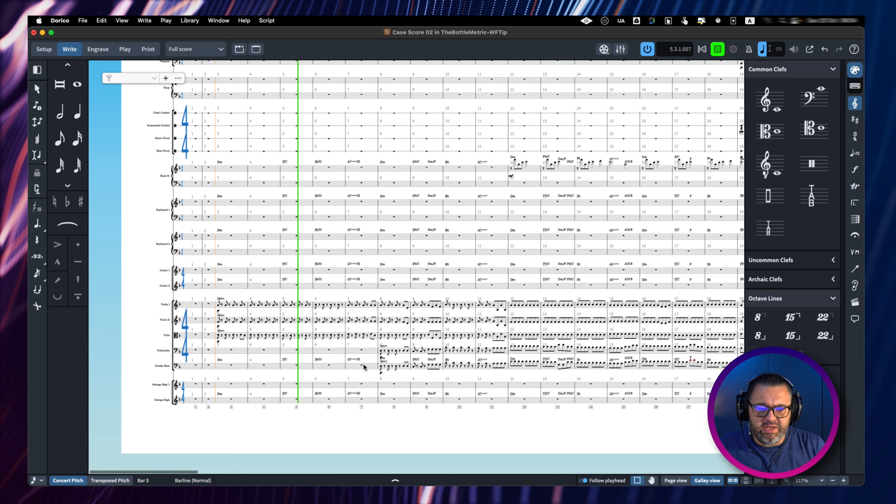
pyautogui.click(508, 391)
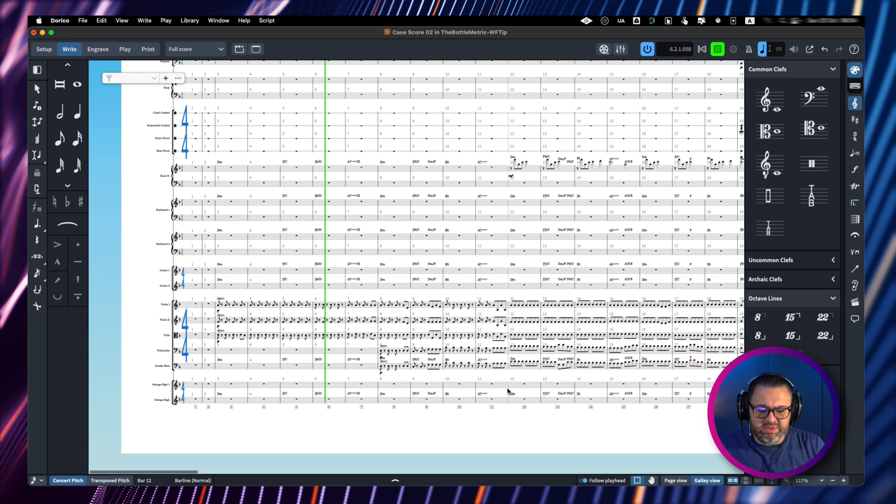
pyautogui.press('p')
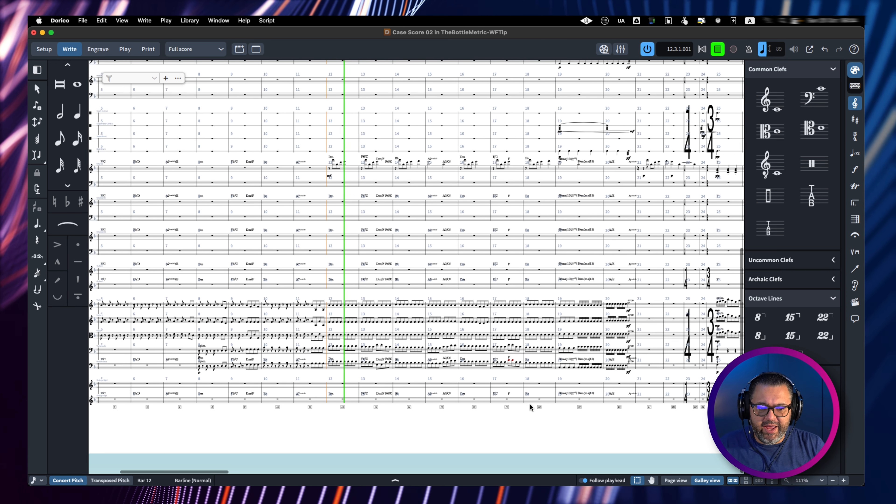
pyautogui.click(352, 397)
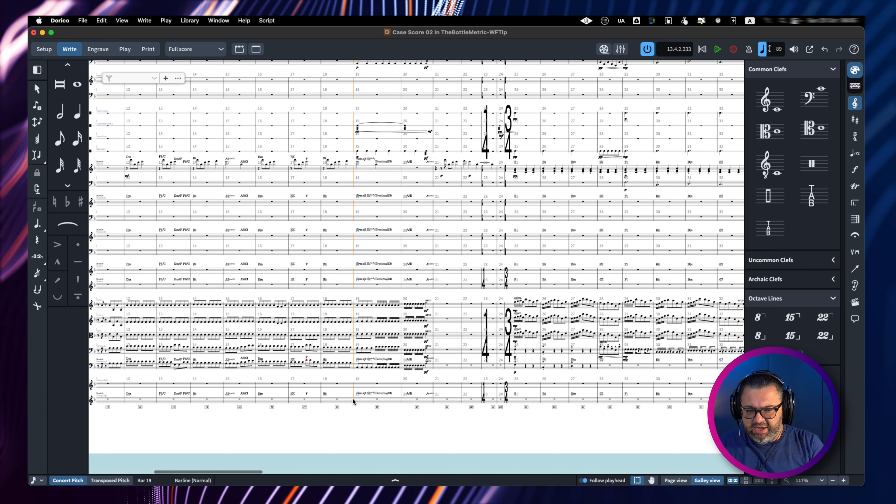
pyautogui.press('p')
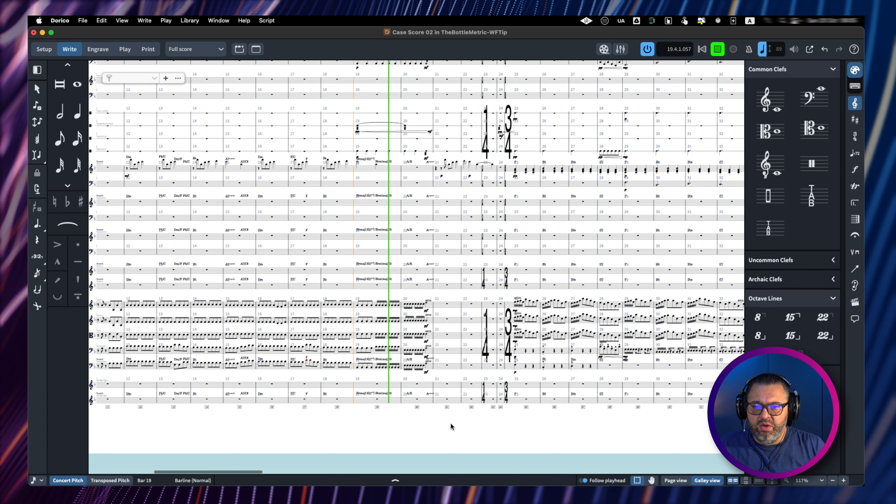
pyautogui.scroll(10, 450, 423)
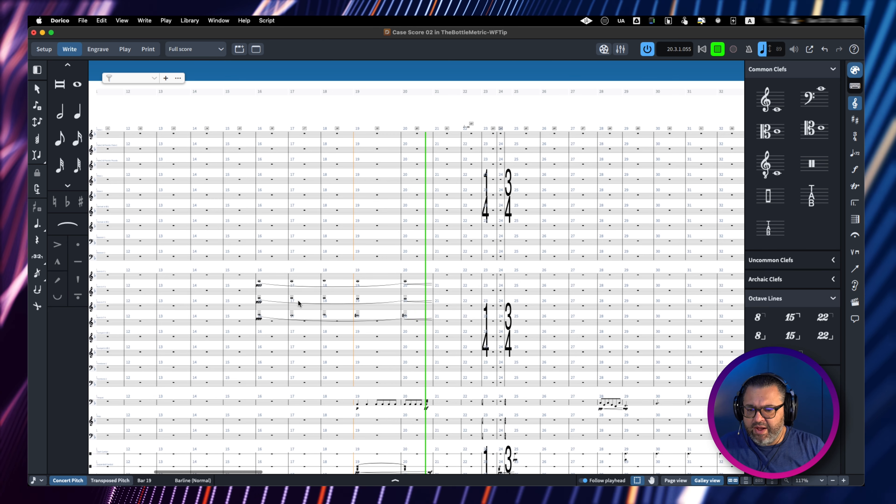
pyautogui.scroll(-10, 423, 315)
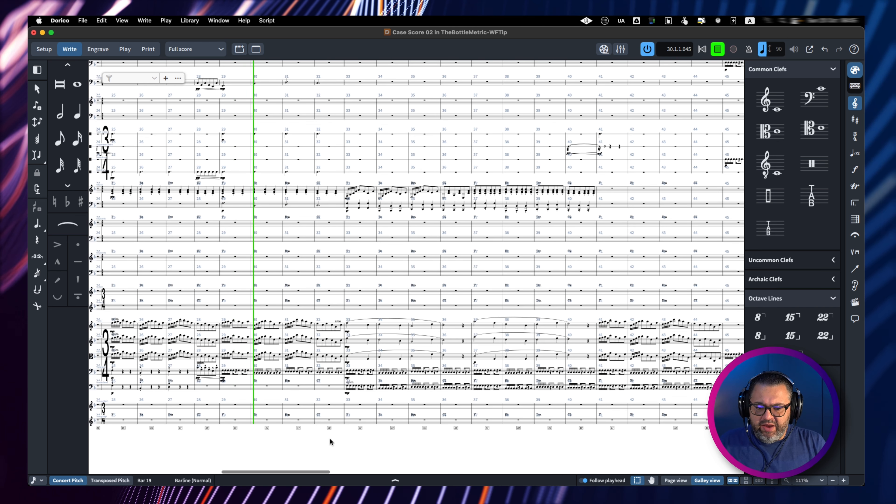
pyautogui.press('space')
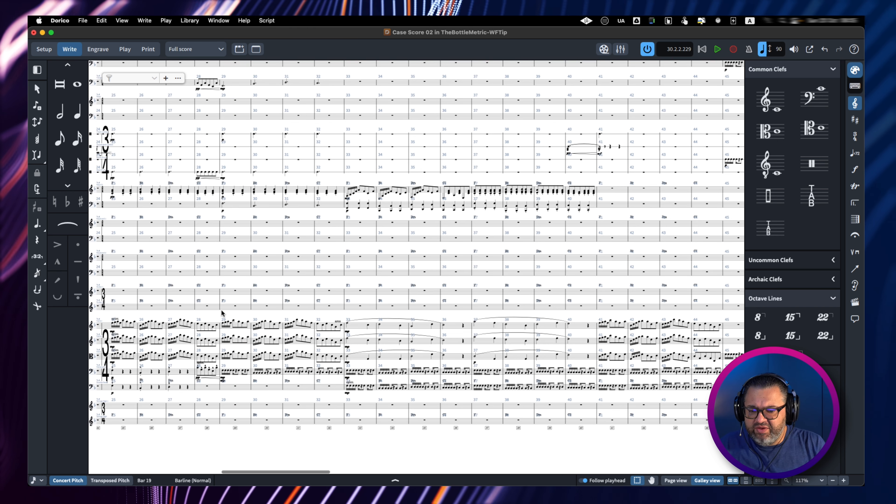
# - Switch to the TheBottleMetric_WFTips project in Nuendo
pyautogui.press('super+Tab')
pyautogui.press('super+Tab')
pyautogui.press('super+Tab')
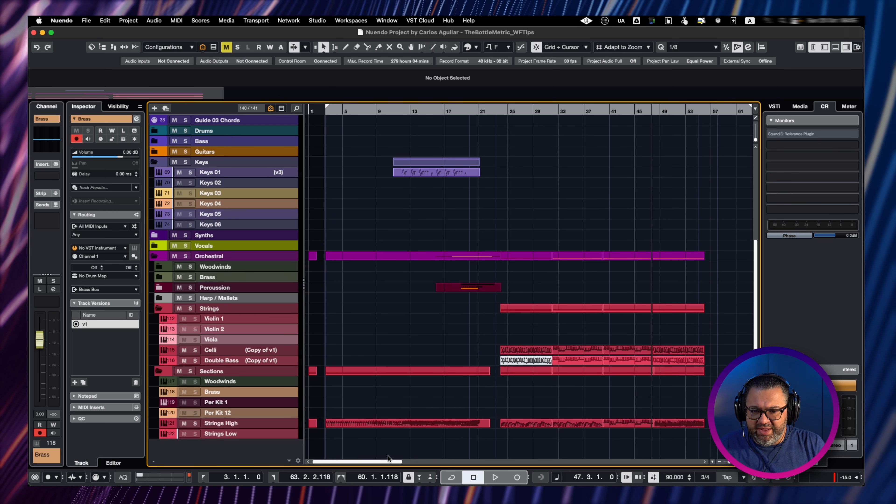
# - Play back the MIDI draft from bar 3 and from around bar 24, and stop playback
pyautogui.press('space')
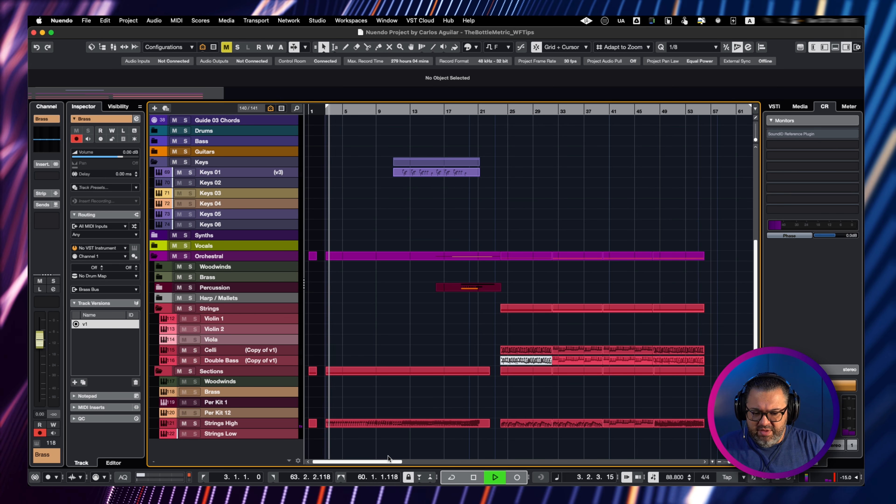
pyautogui.click(500, 432)
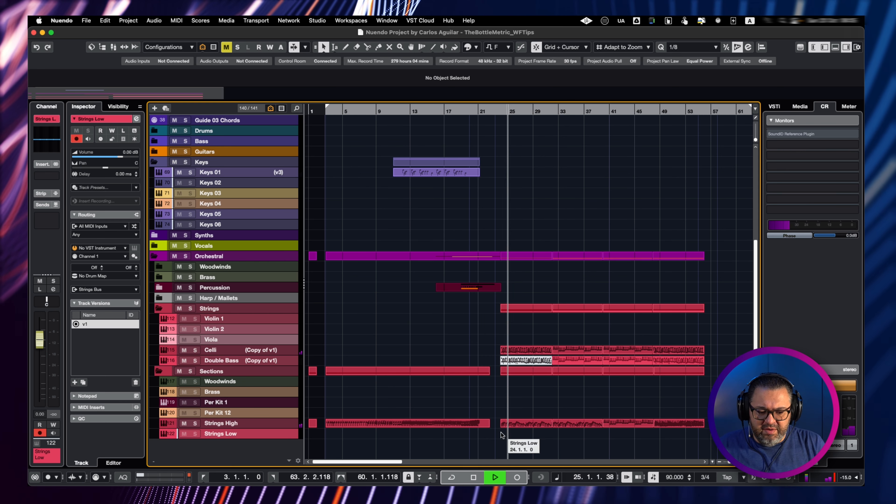
pyautogui.press('space')
# - Switch to Dorico and play back Case Score 02 up to around bar 32
pyautogui.press('super+Tab')
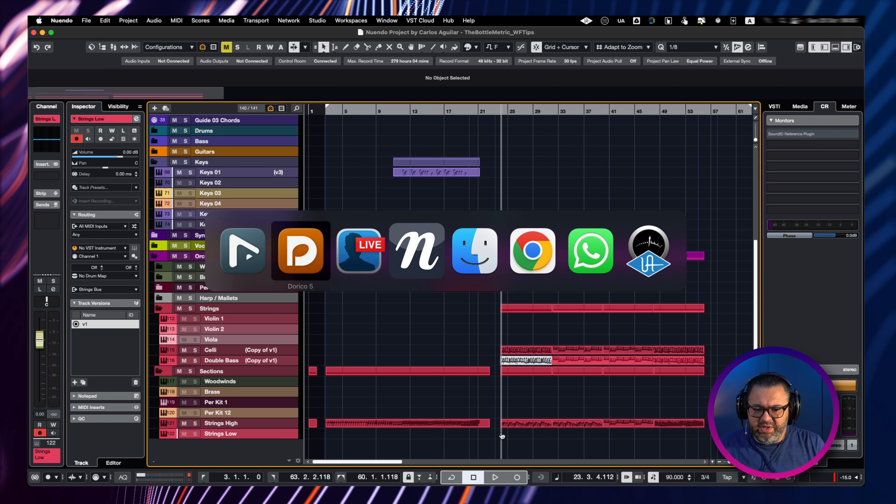
pyautogui.press('space')
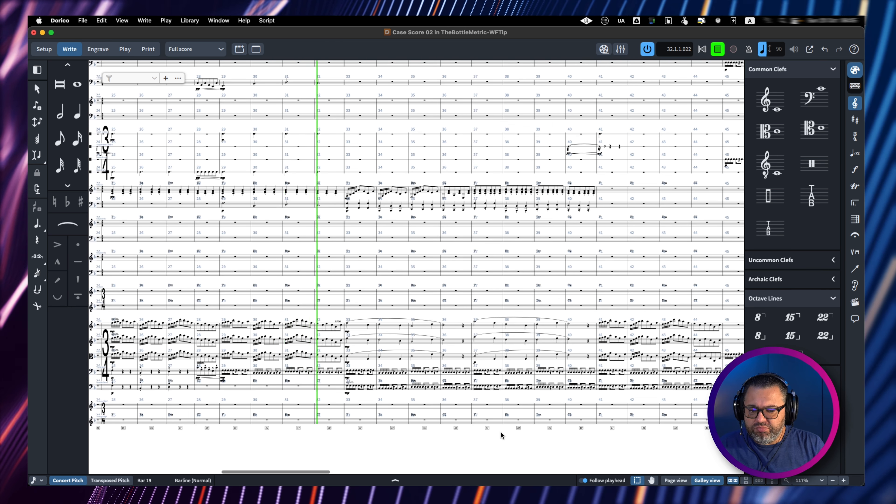
pyautogui.press('space')
# - View the whole Case Score 02 flow and play it back from bar 37, stopping around bar 42
pyautogui.hscroll(-15, 378, 354)
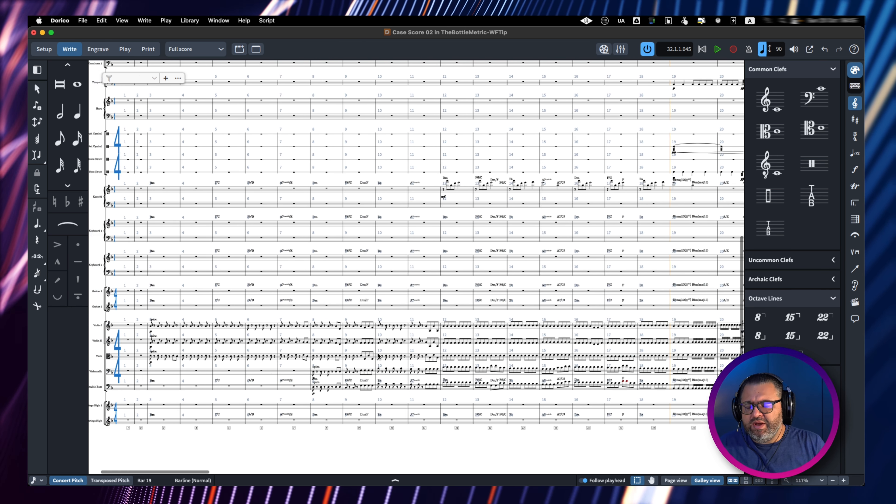
pyautogui.scroll(8, 346, 275)
pyautogui.scroll(-5, 346, 275)
pyautogui.hscroll(12, 346, 275)
pyautogui.click(236, 228)
pyautogui.press('space')
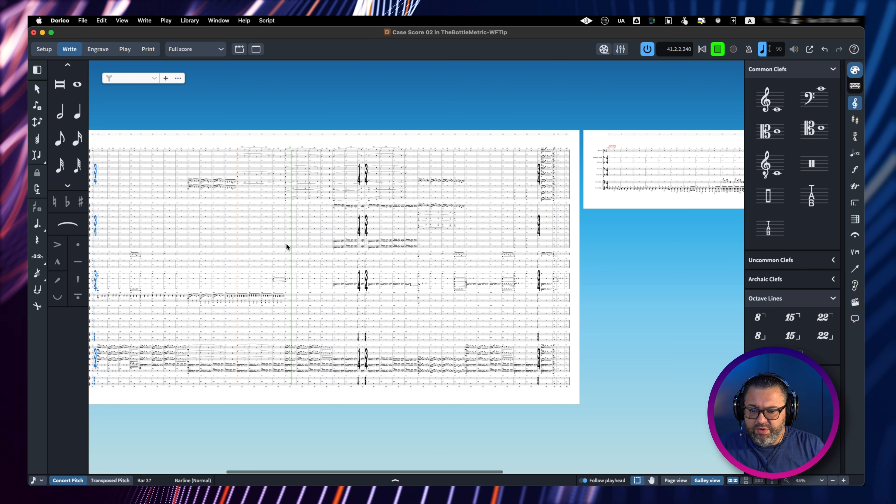
pyautogui.press('space')
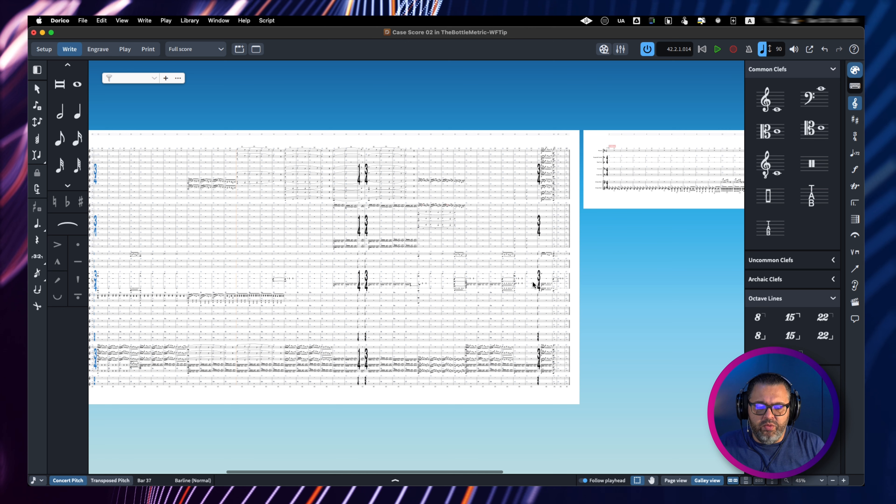
# - Play back the end of Case Score 02 from the time signature change at bar 62, stopping around bar 64
pyautogui.hscroll(1, 533, 284)
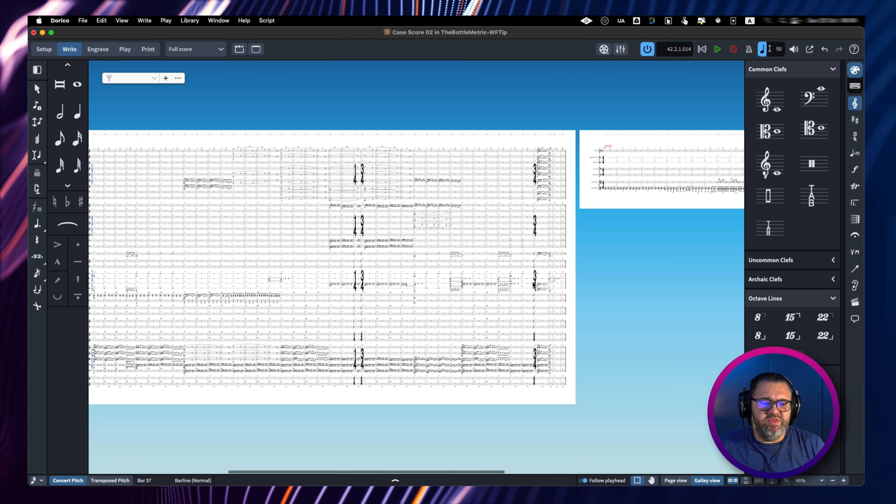
pyautogui.hscroll(2, 533, 285)
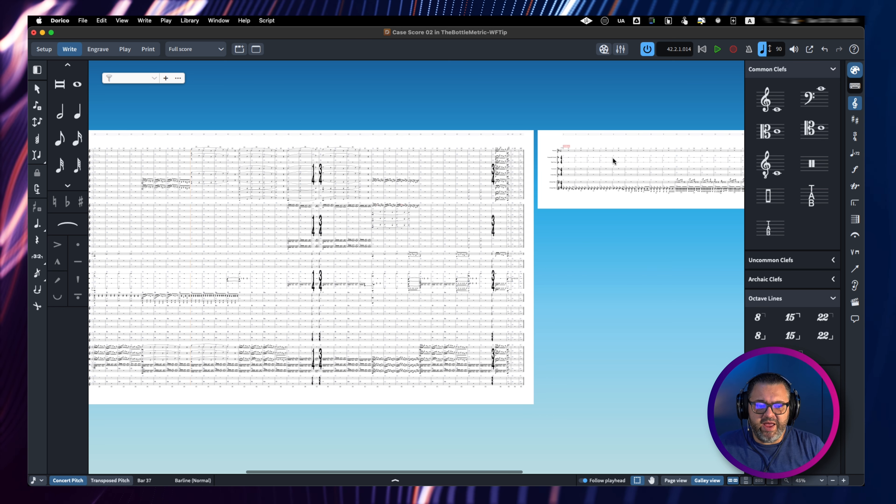
pyautogui.click(582, 141)
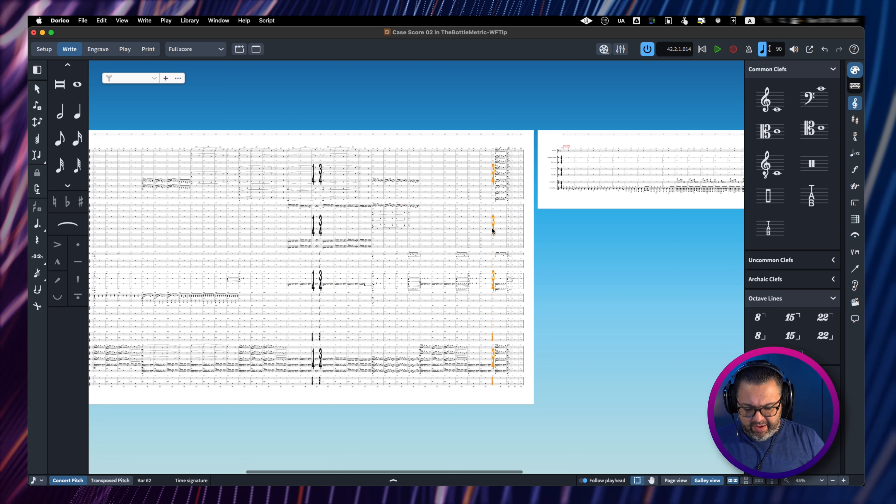
pyautogui.press('space')
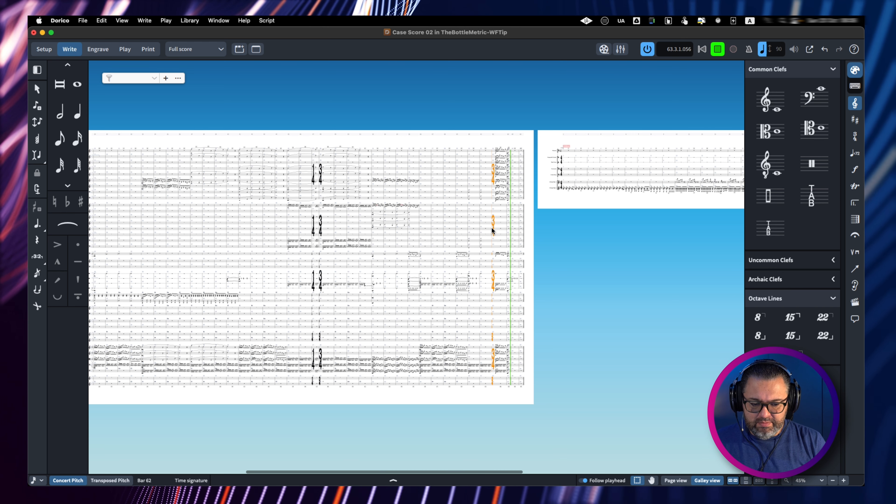
pyautogui.press('space')
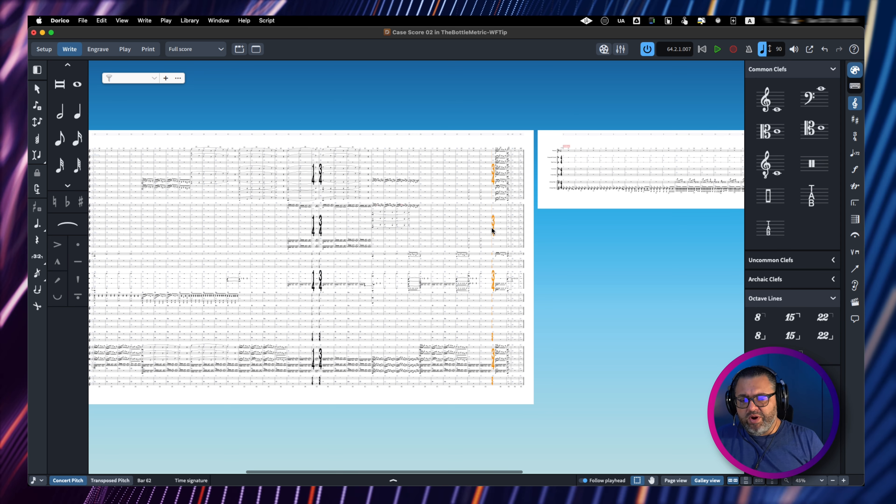
# - Export only the Case Score 02 flow as MIDI to the project's Dorico folder, overwriting the existing file
pyautogui.press('Home')
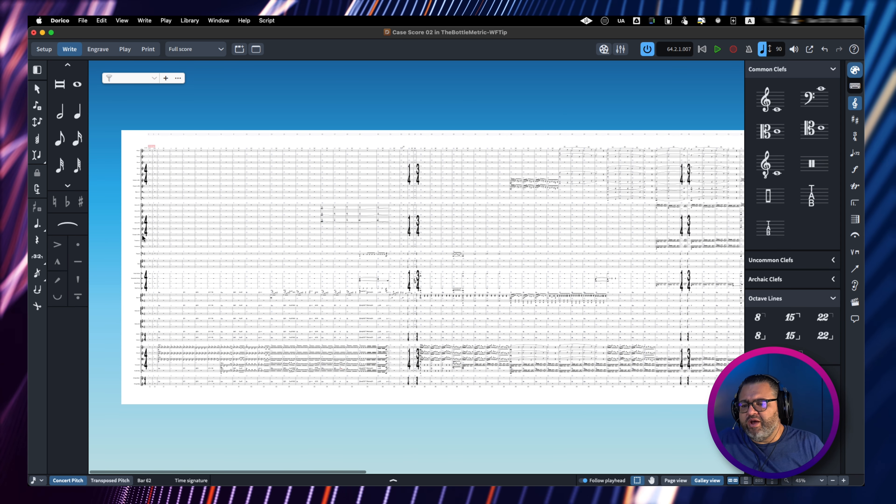
pyautogui.click(87, 22)
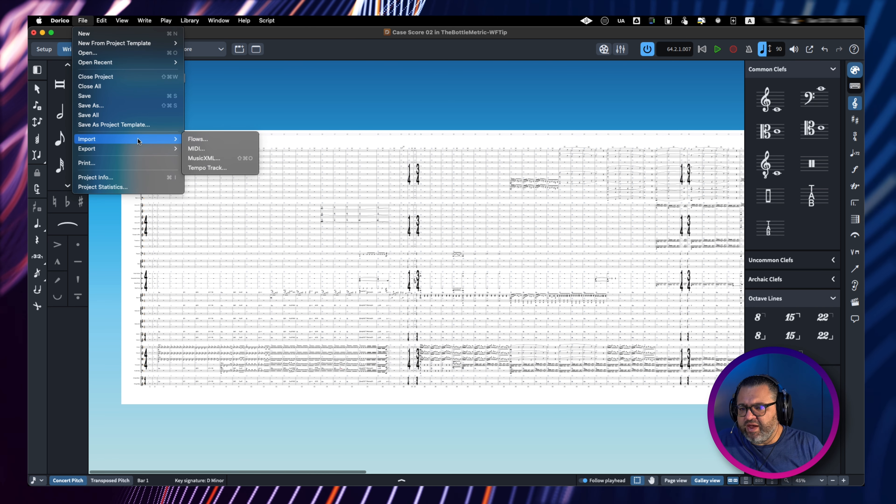
pyautogui.moveTo(138, 149)
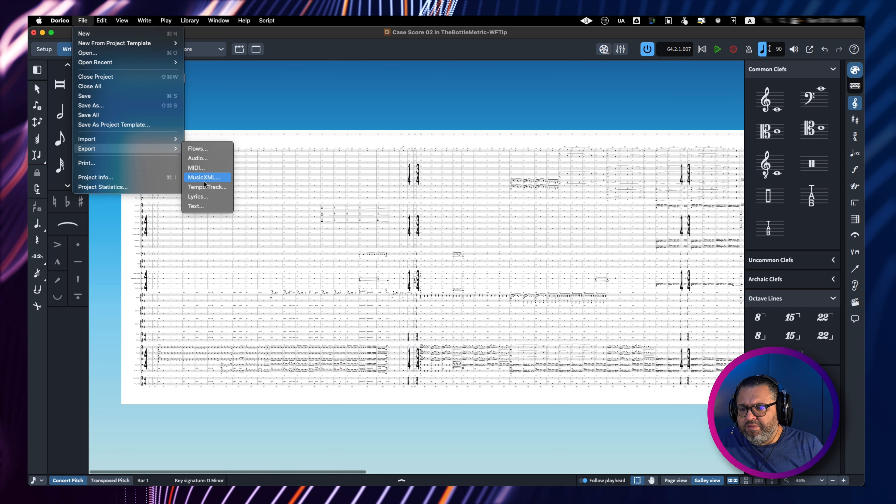
pyautogui.click(204, 168)
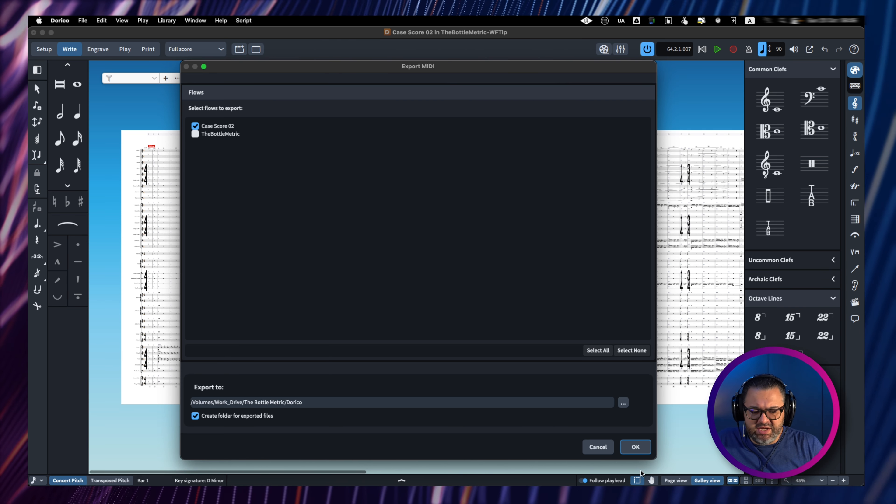
pyautogui.click(635, 447)
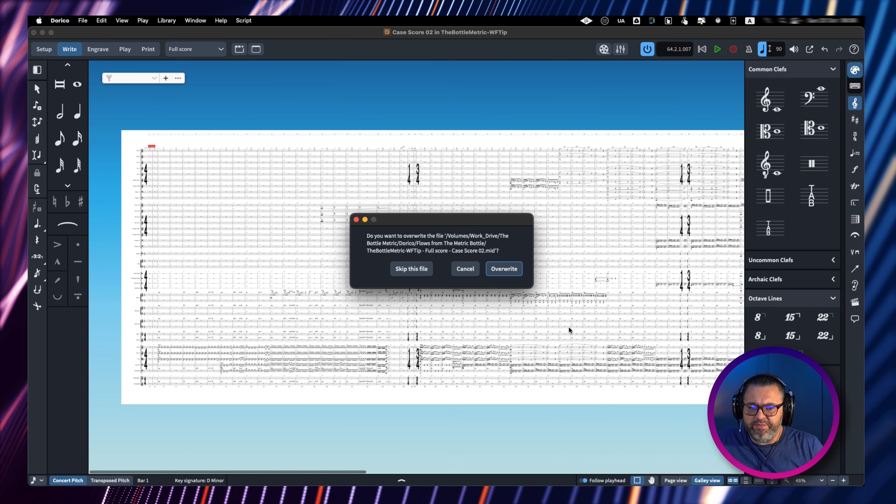
pyautogui.click(511, 272)
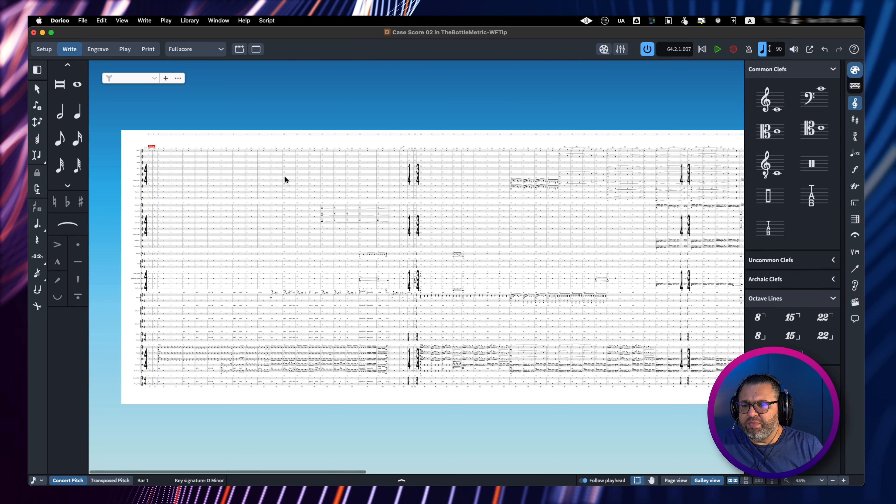
# - Open the audio export settings for the Case Score 02 flow
pyautogui.click(84, 22)
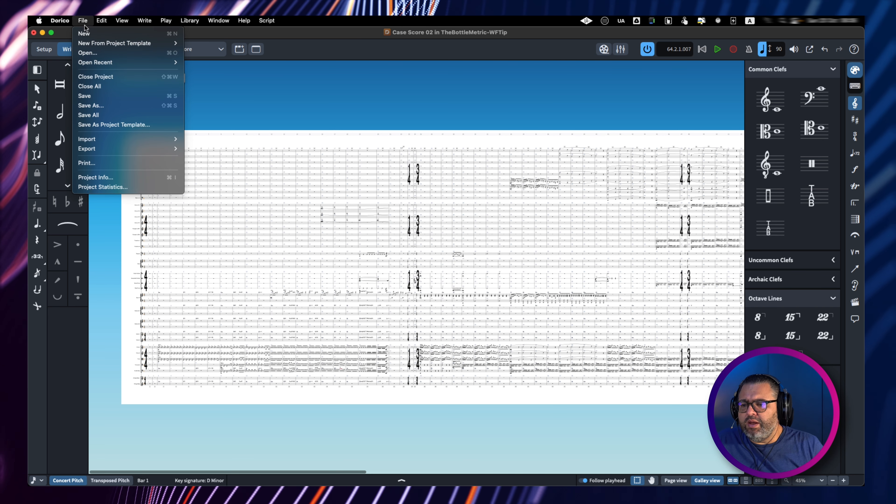
pyautogui.moveTo(135, 152)
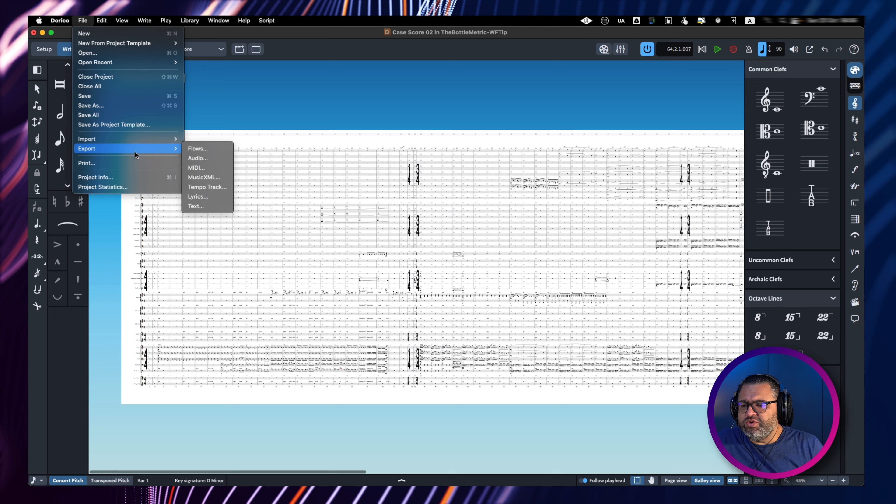
pyautogui.click(213, 158)
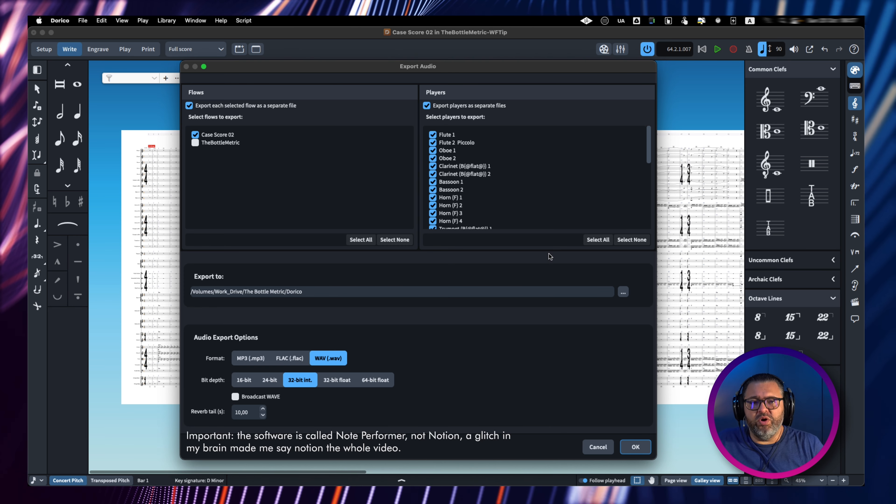
# - Open NotePerformer Playback Engines, browse the available orchestral engines, and close its window
pyautogui.moveTo(470, 479)
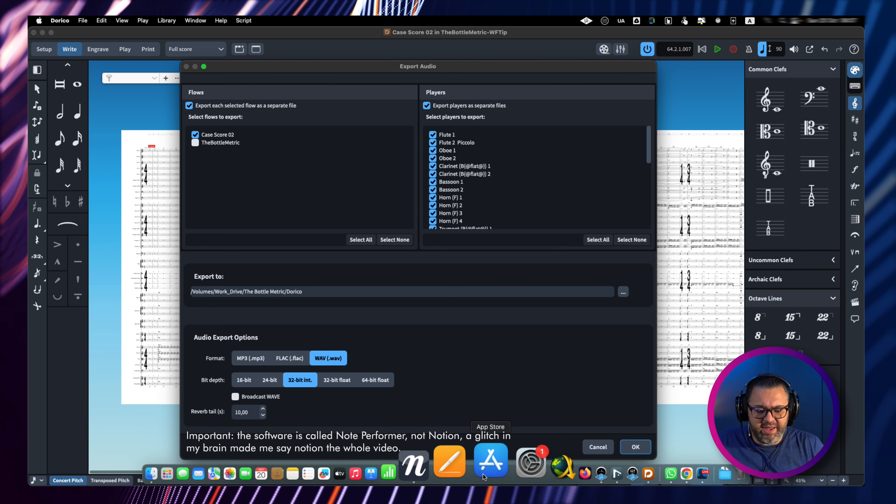
pyautogui.click(457, 462)
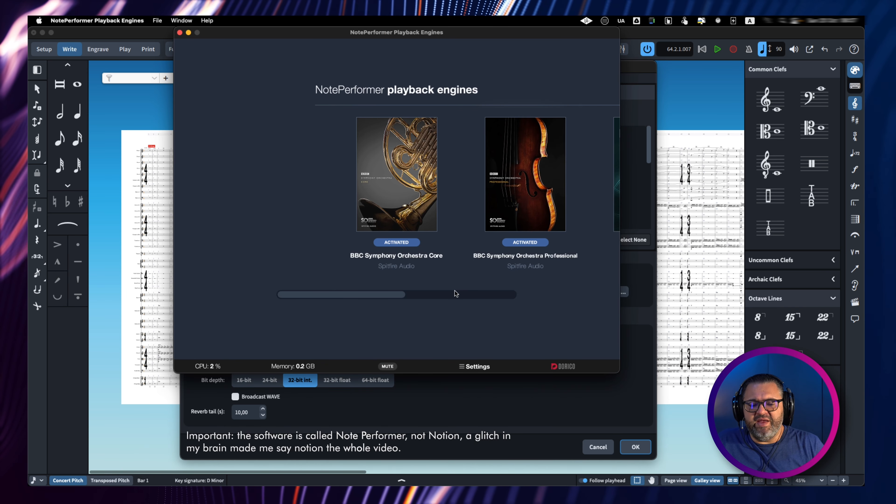
pyautogui.click(431, 296)
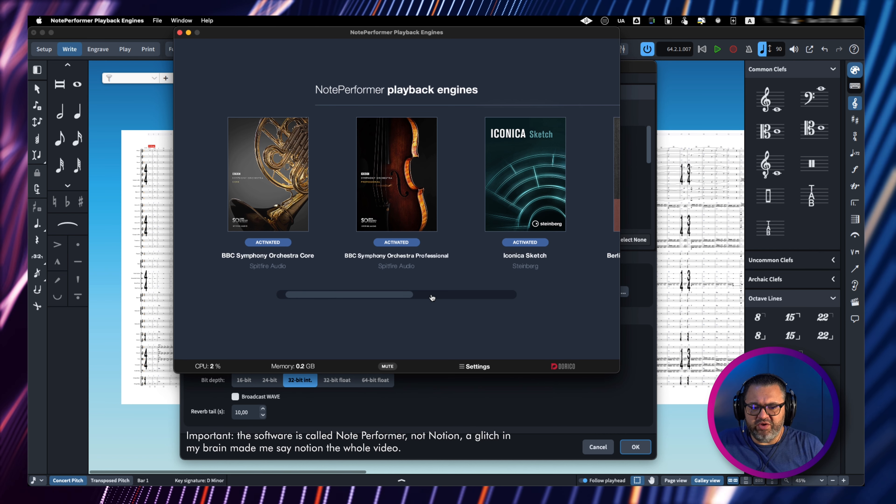
pyautogui.click(431, 296)
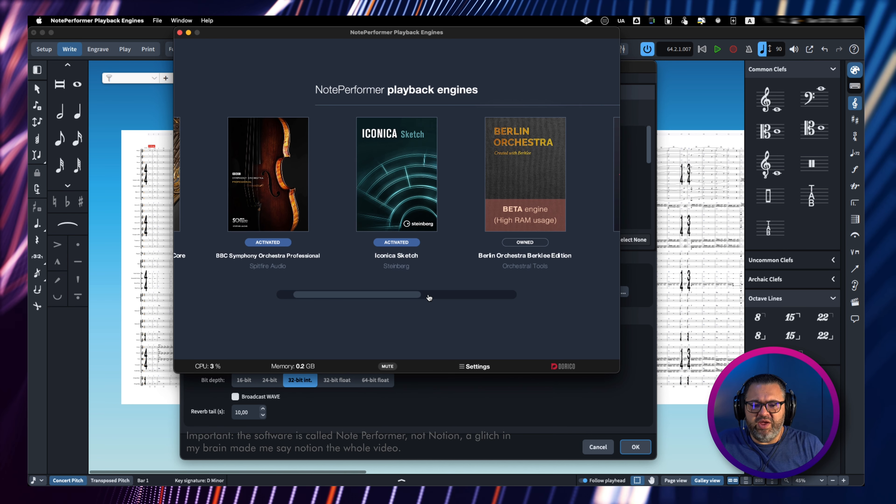
pyautogui.moveTo(417, 295); pyautogui.dragTo(385, 296)
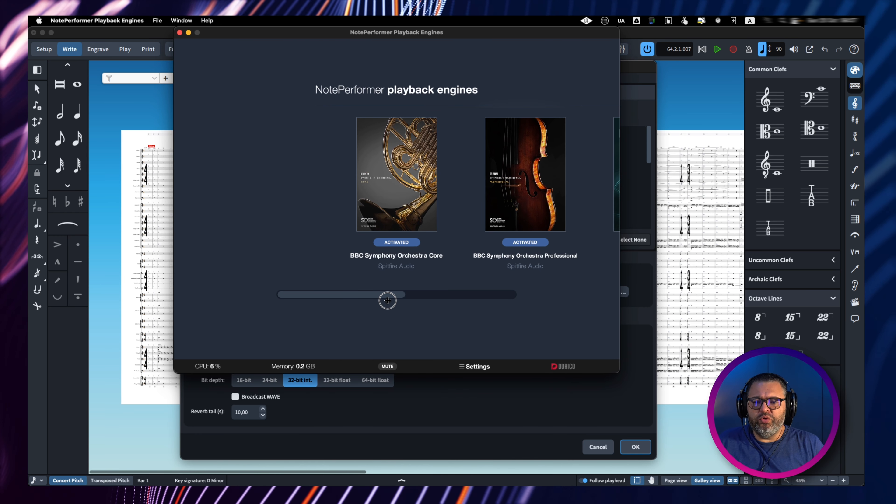
pyautogui.click(180, 33)
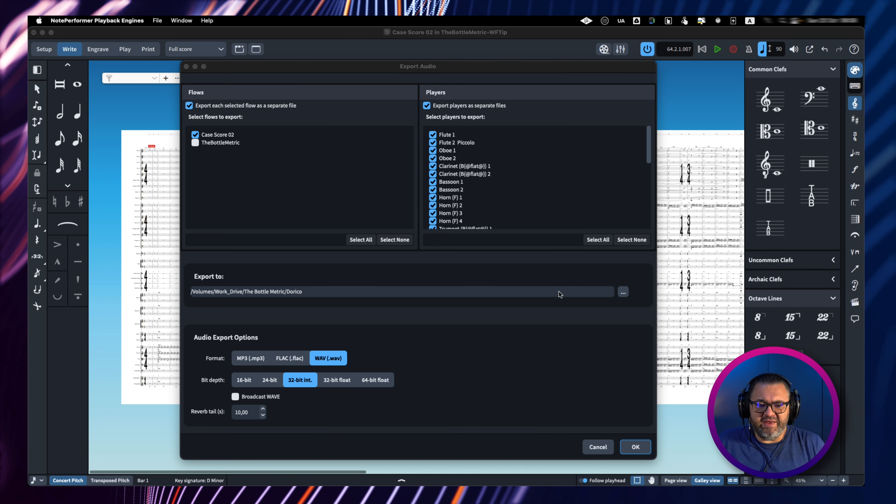
# - Export Case Score 02 as separate 32-bit int. WAV files per player, overwriting the existing audio files
pyautogui.click(636, 447)
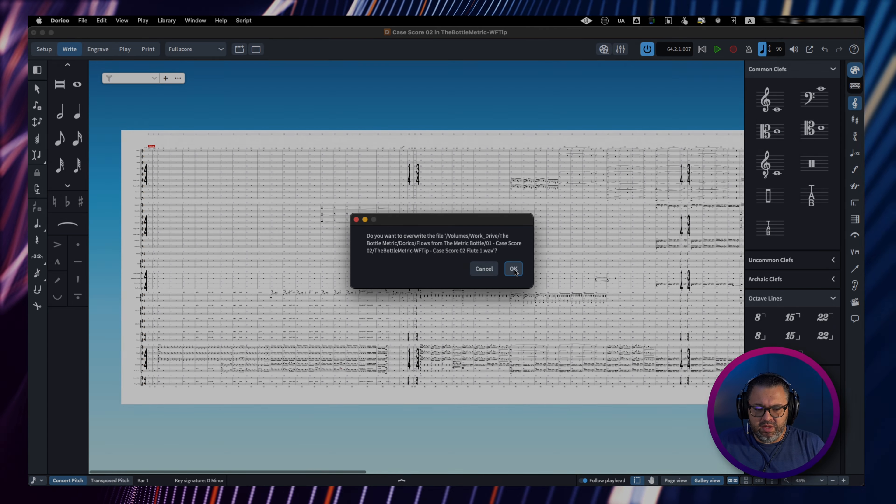
pyautogui.click(514, 269)
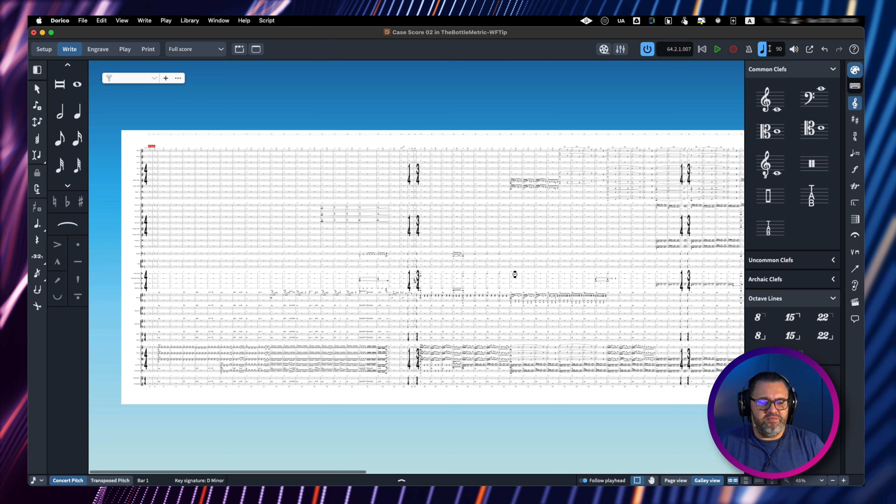
# - Switch to Nuendo and import the Case Score 02 MIDI file into the current project without creating a new one
pyautogui.press('super+Tab')
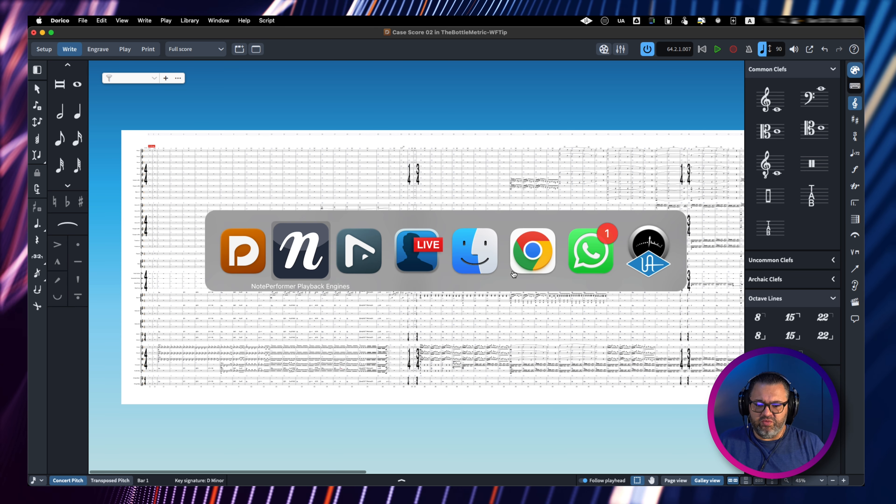
pyautogui.press('super+Tab')
pyautogui.press('super+Tab')
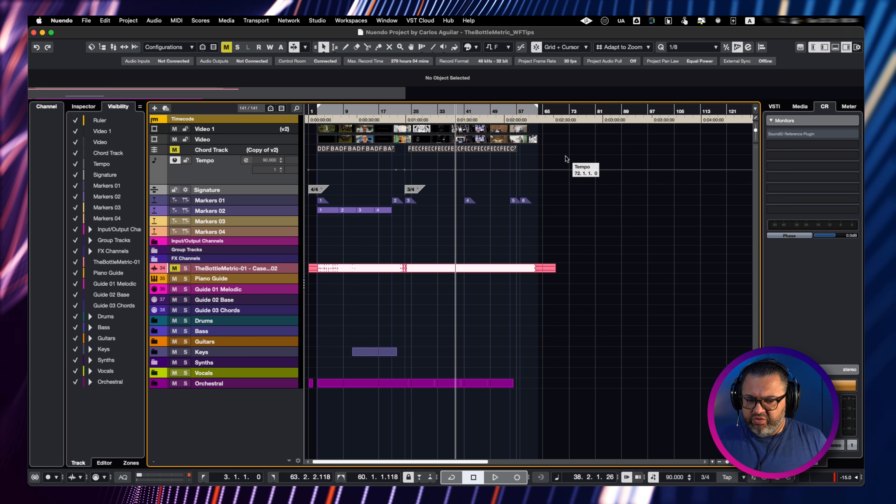
pyautogui.click(89, 22)
pyautogui.moveTo(148, 170)
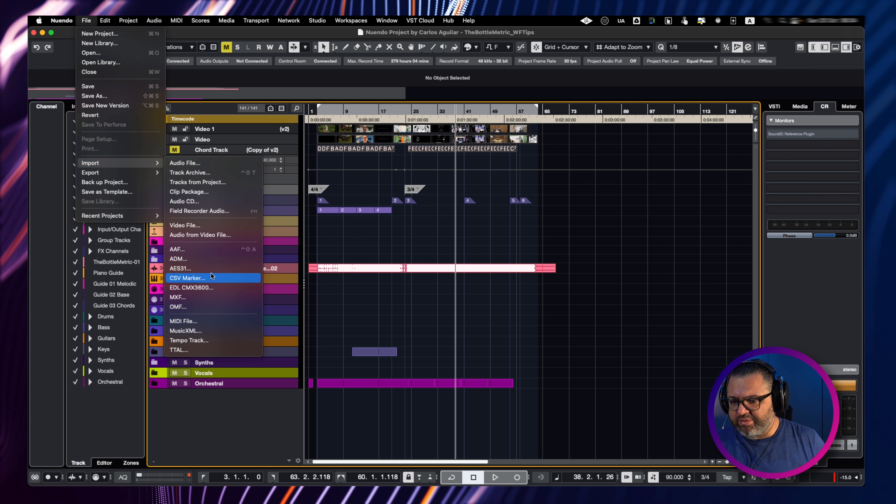
pyautogui.click(209, 324)
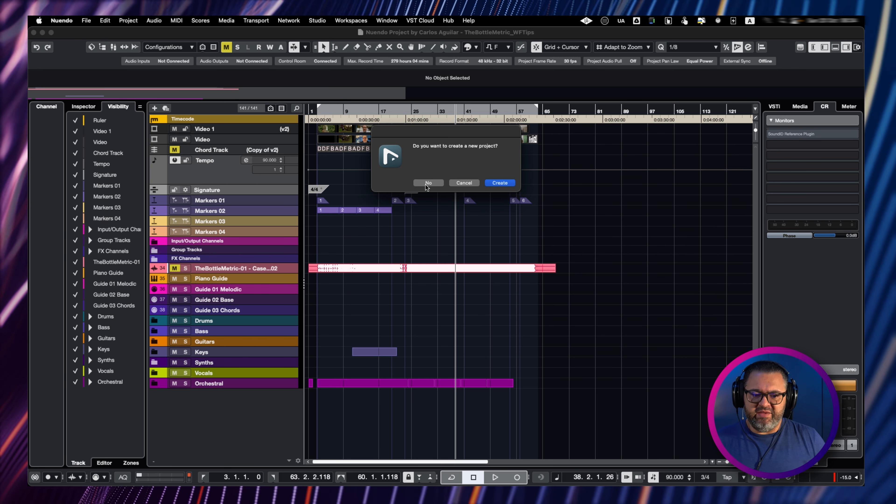
pyautogui.click(426, 183)
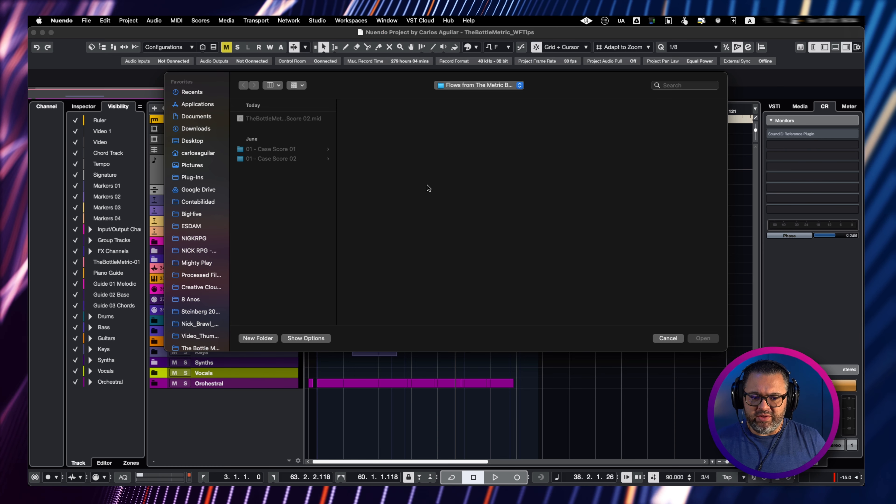
pyautogui.click(302, 159)
pyautogui.click(308, 121)
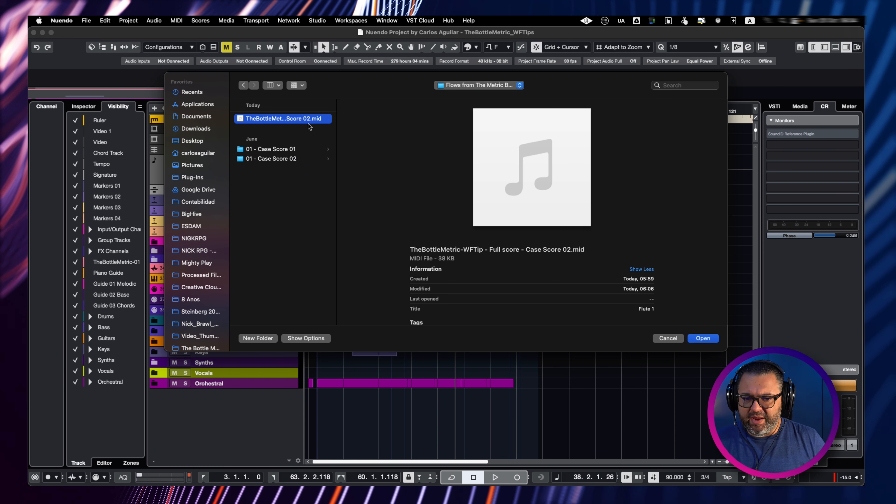
pyautogui.click(703, 338)
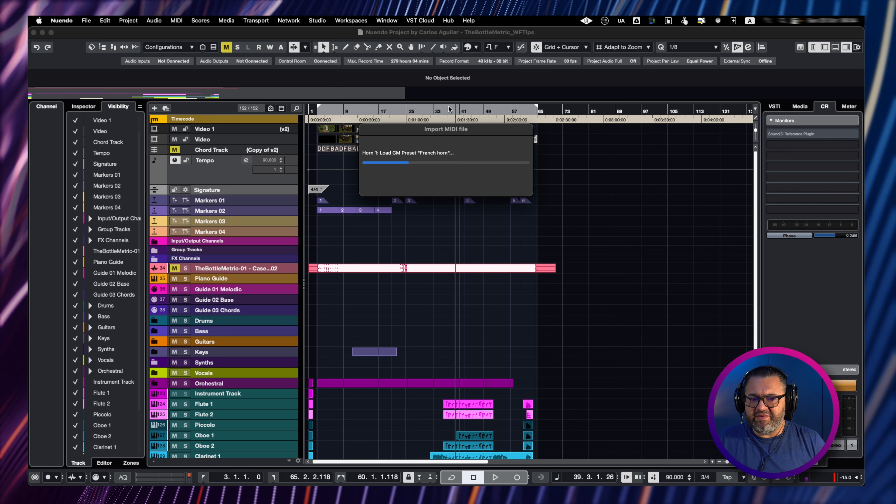
pyautogui.moveTo(481, 131); pyautogui.dragTo(344, 149)
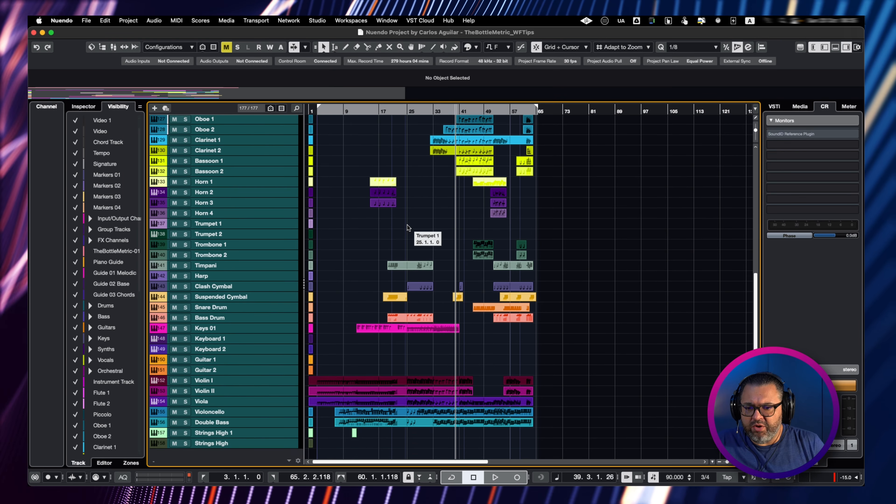
# - Group all imported MIDI tracks, from Instrument Track through Strings High, into a new folder track
pyautogui.scroll(-1, 406, 225)
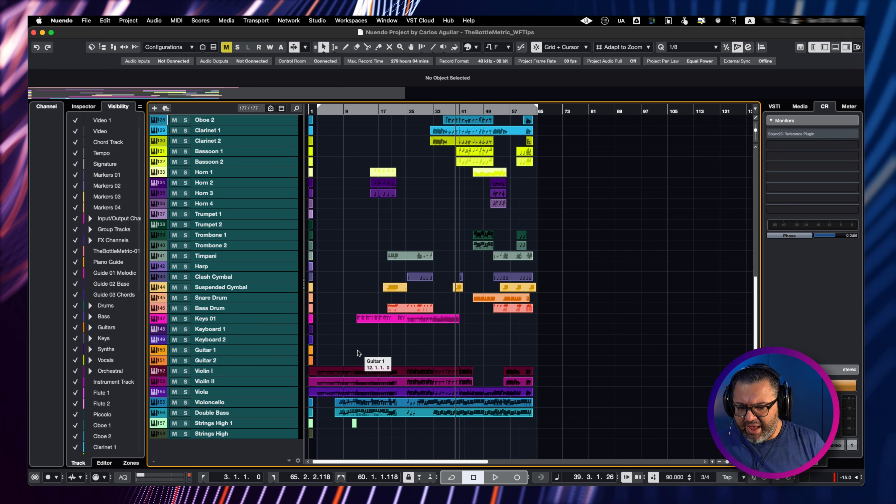
pyautogui.scroll(10, 357, 350)
pyautogui.click(218, 310)
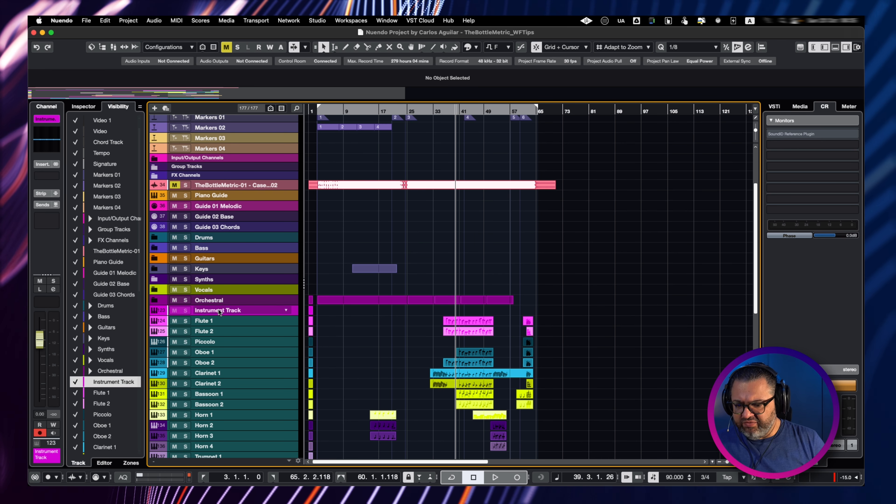
pyautogui.scroll(-10, 374, 366)
pyautogui.keyDown('shift'); pyautogui.click(213, 435); pyautogui.keyUp('shift')
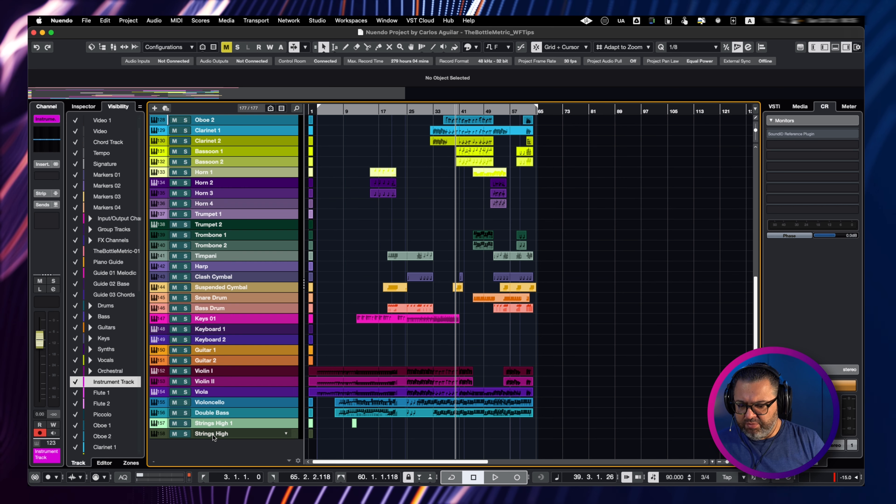
pyautogui.hotkey('shift', 'f')
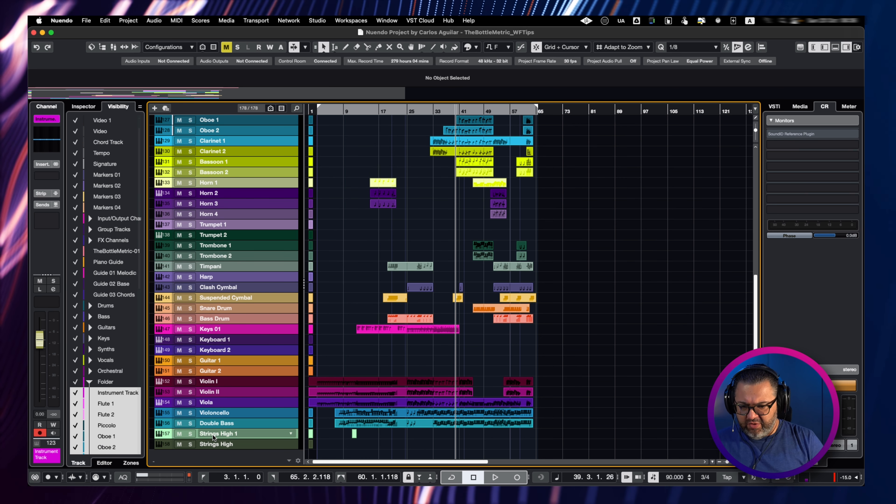
# - Rename the new folder track holding the imported MIDI tracks as Dorico Midi
pyautogui.scroll(15, 371, 253)
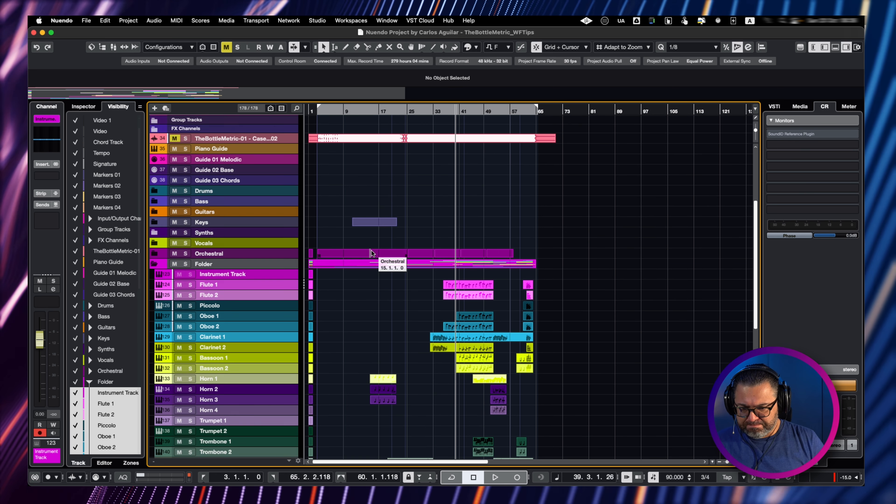
pyautogui.doubleClick(215, 273)
pyautogui.write('Do')
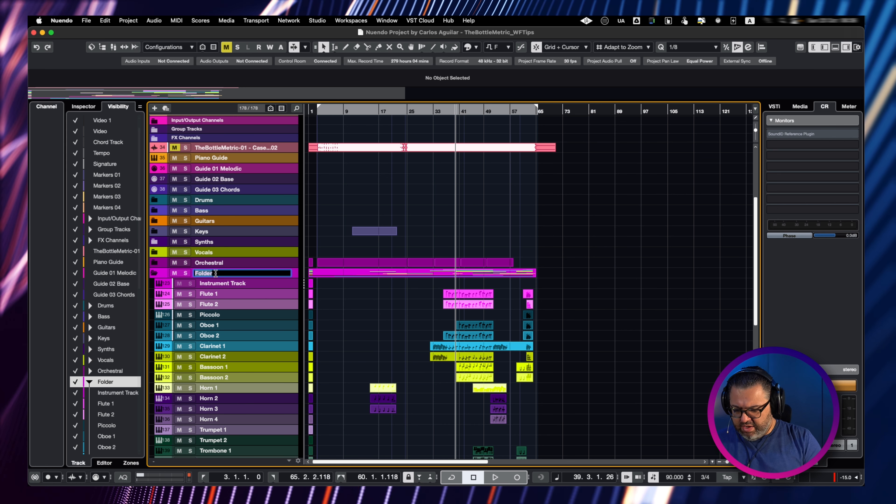
pyautogui.write('rico Midi')
pyautogui.press('Return')
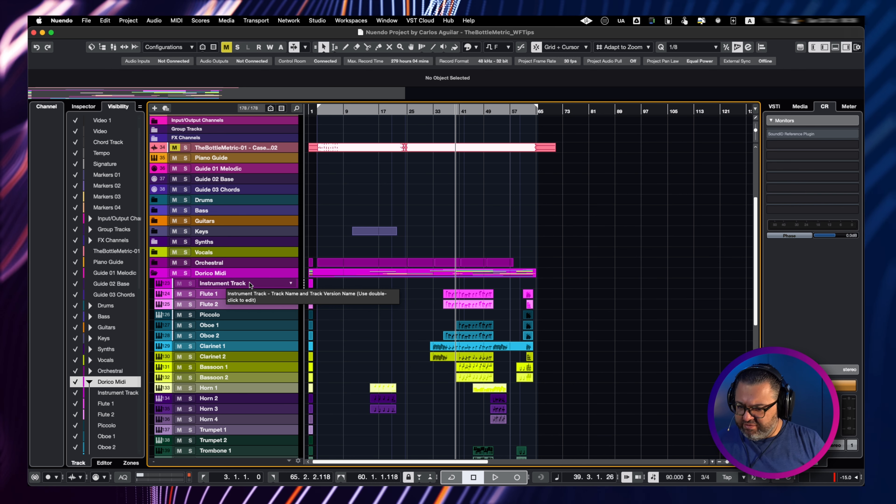
# - Delete the superfluous Instrument Track from the Dorico Midi folder
pyautogui.click(231, 284)
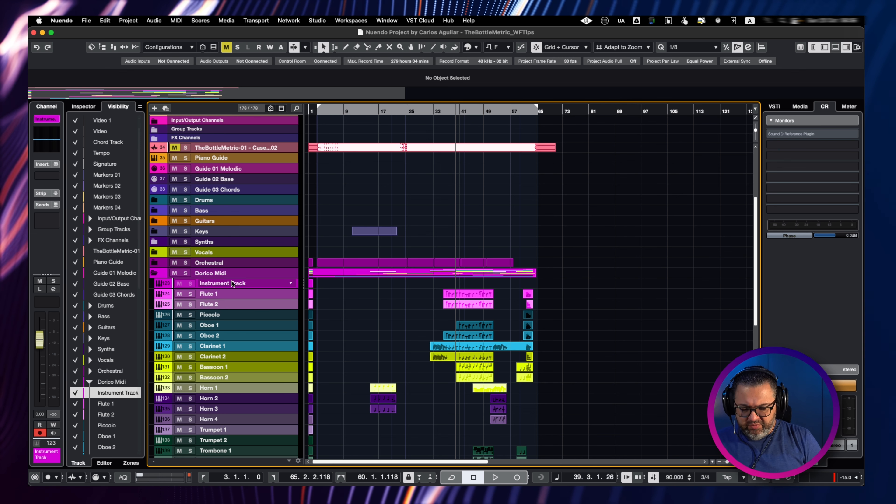
pyautogui.press('Delete')
pyautogui.press('Return')
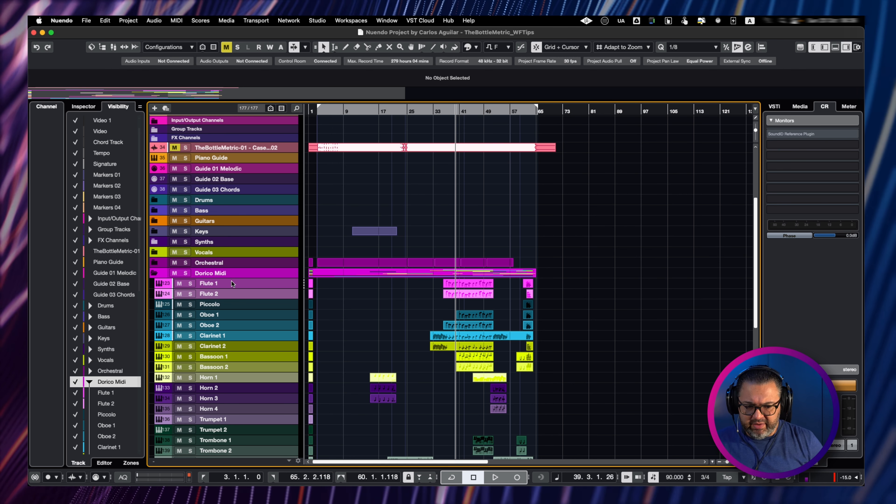
# - Collapse the Dorico Midi folder and return the playhead to the start of the project at 1.1.1.0
pyautogui.scroll(-10, 271, 349)
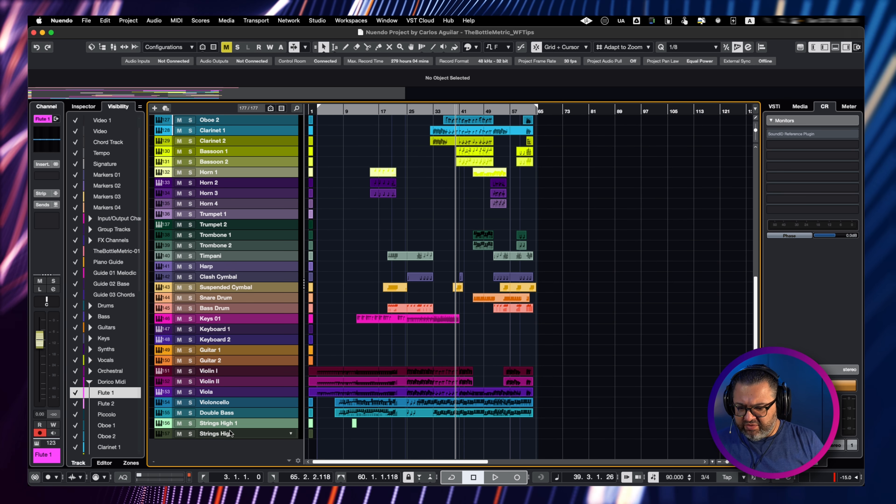
pyautogui.scroll(10, 205, 331)
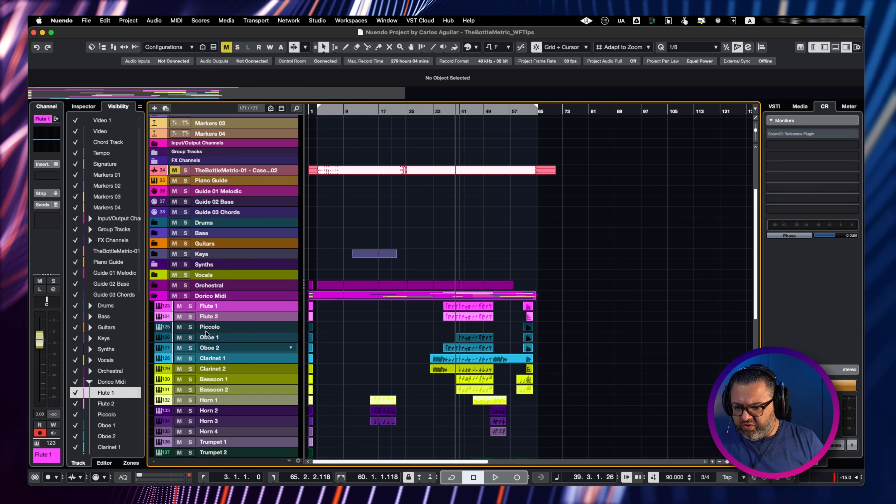
pyautogui.click(153, 292)
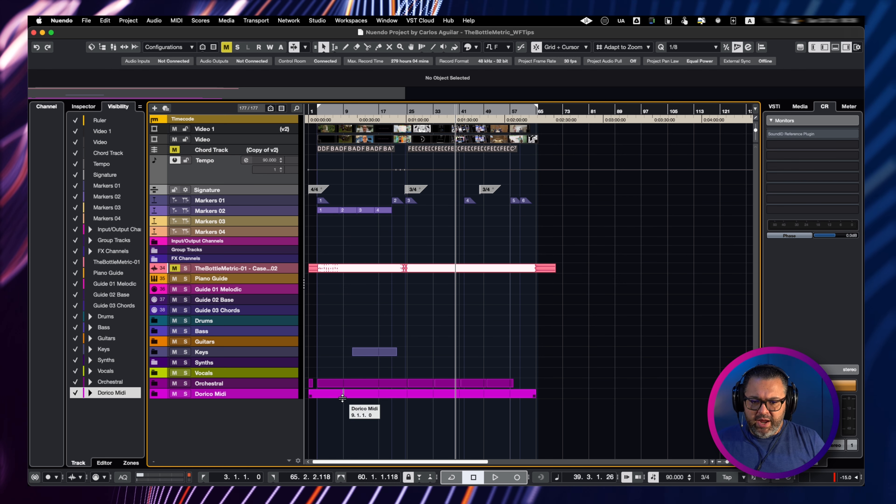
pyautogui.press('KP_1')
pyautogui.press('KP_Subtract')
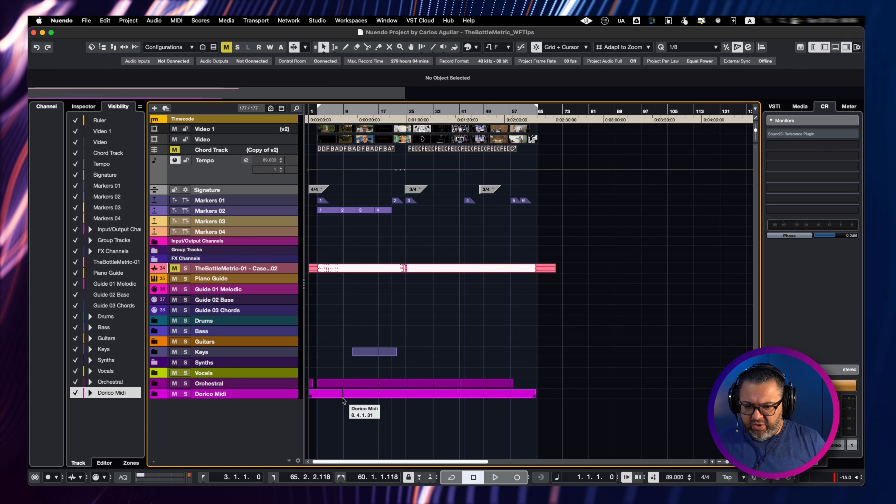
# - Switch to Finder and select all WAV files in the 01 - Case Score 02 folder of the Dorico flows
pyautogui.press('super+Tab')
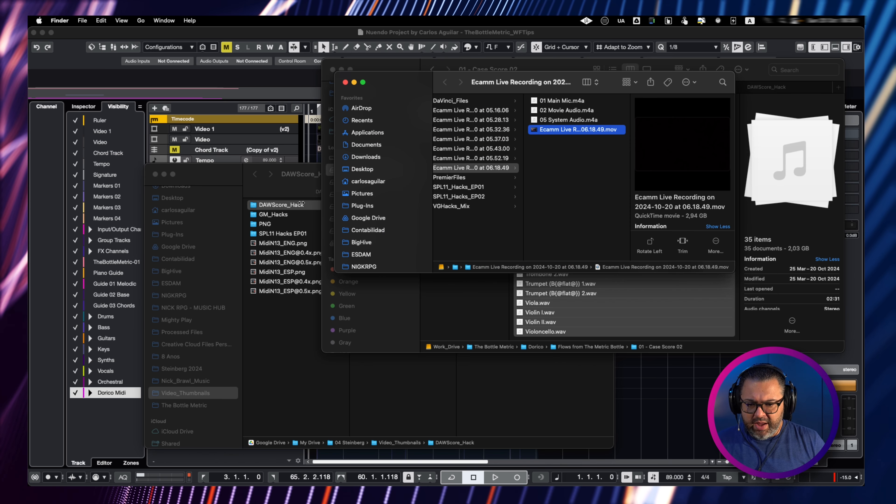
pyautogui.click(479, 348)
pyautogui.click(538, 124)
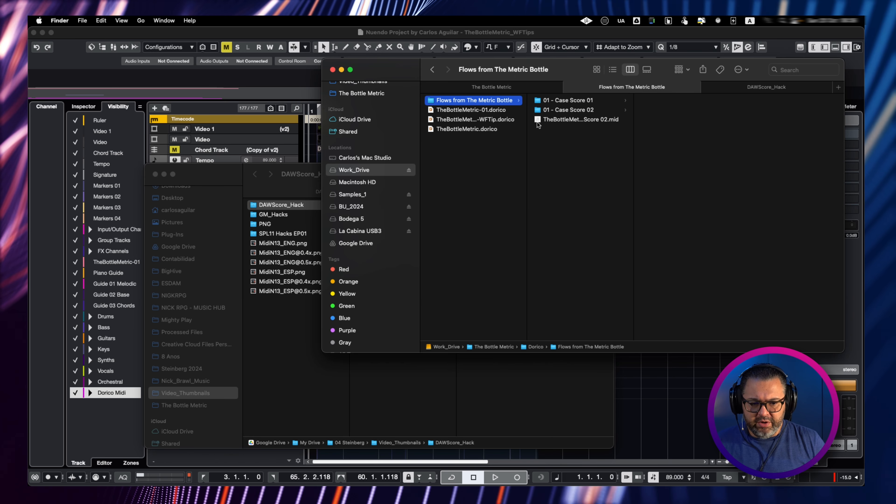
pyautogui.moveTo(579, 68); pyautogui.dragTo(430, 148)
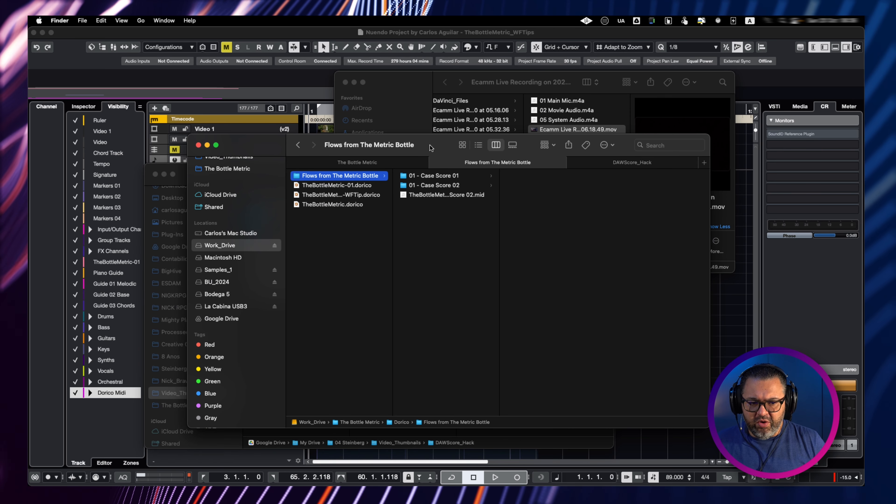
pyautogui.click(478, 186)
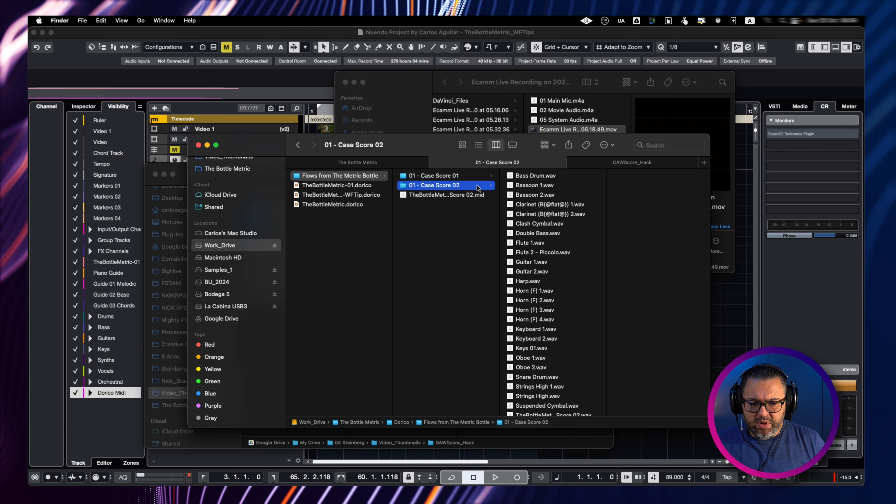
pyautogui.click(543, 184)
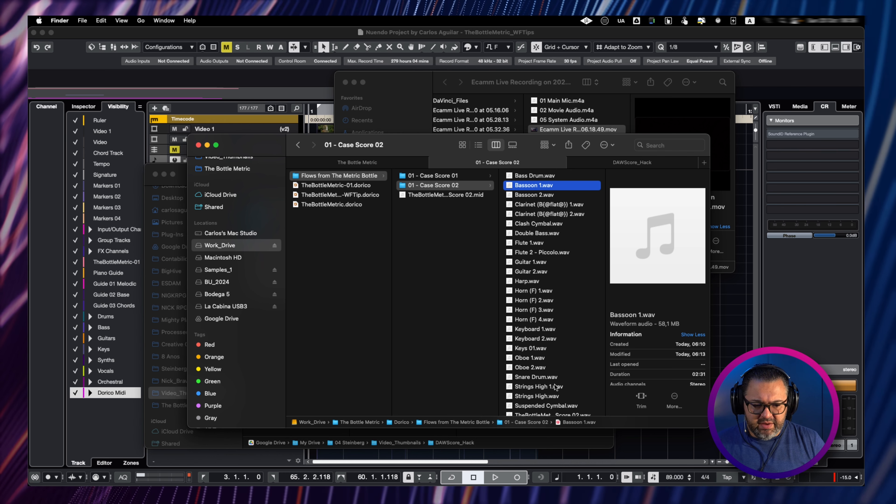
pyautogui.press('super+a')
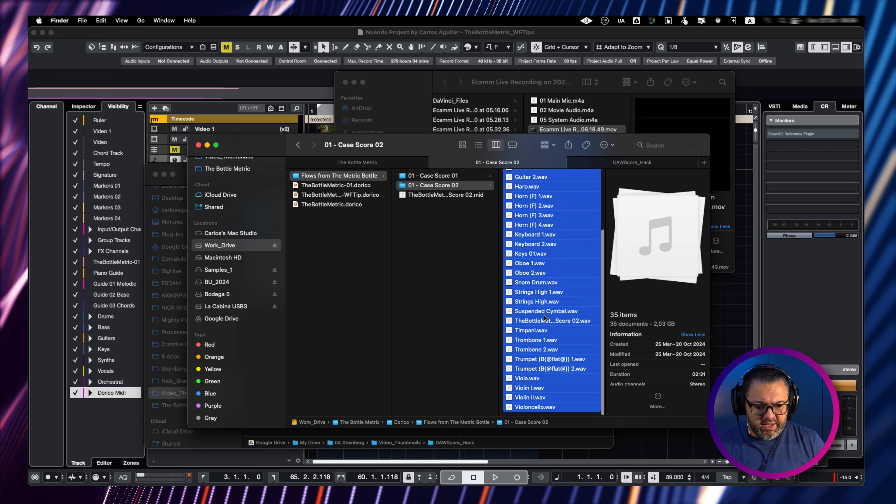
# - Bring the selected WAV files into the Nuendo project on different tracks, converting to project settings if needed, without splitting channels
pyautogui.moveTo(544, 318); pyautogui.dragTo(230, 436)
pyautogui.press('super+Tab')
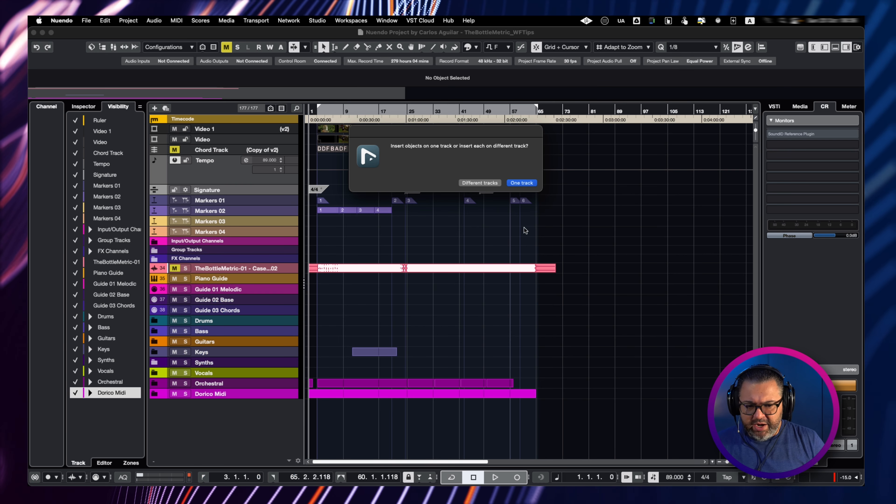
pyautogui.click(489, 183)
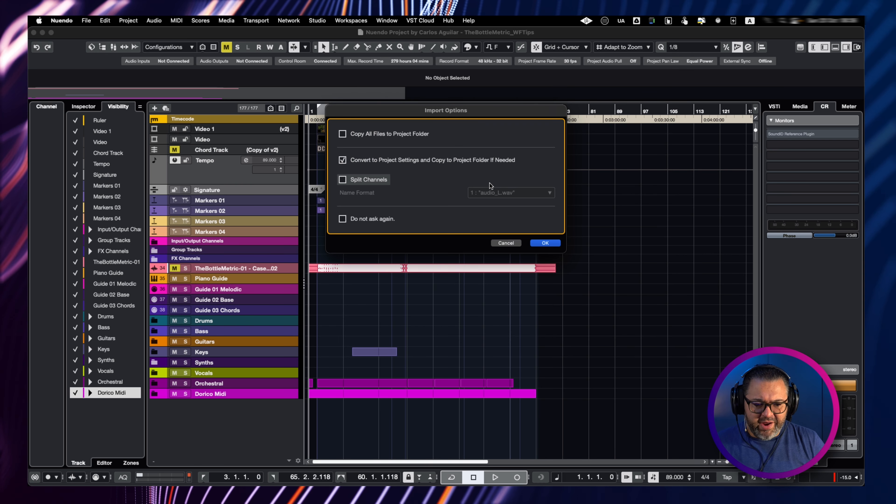
pyautogui.click(545, 243)
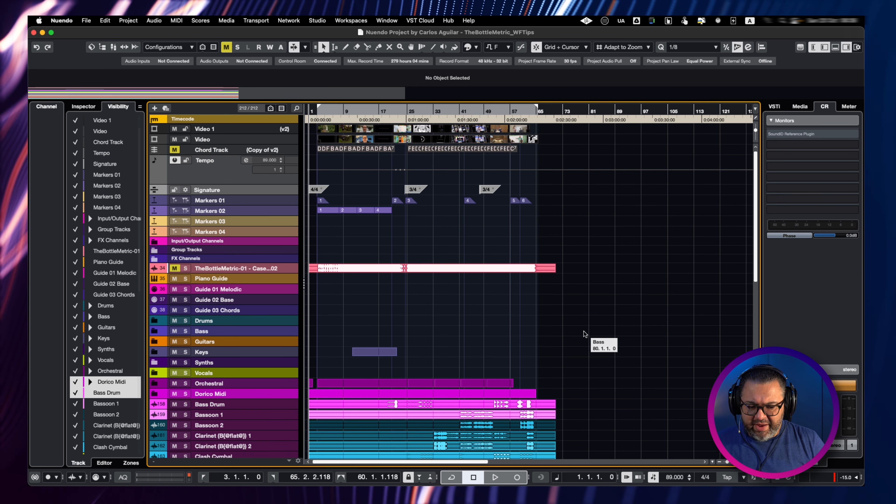
# - Group all imported audio tracks, from Bass Drum through Violoncello, into a new folder track
pyautogui.scroll(-3, 584, 334)
pyautogui.scroll(-5, 583, 333)
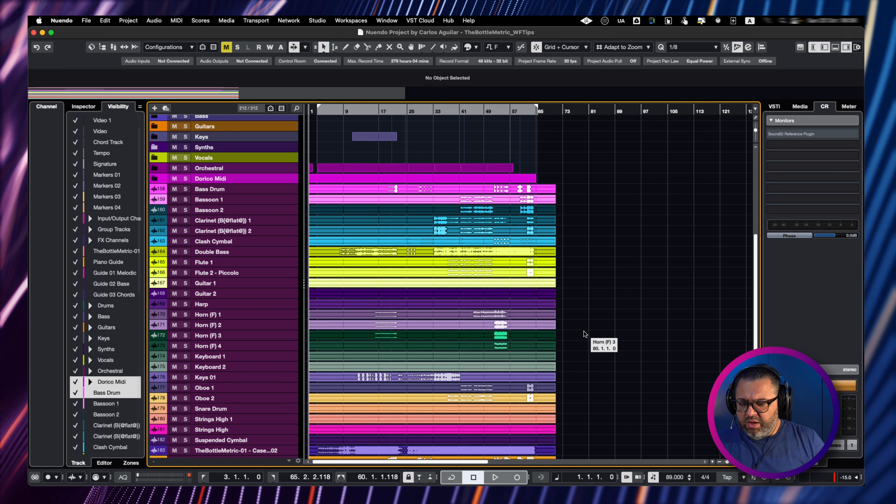
pyautogui.click(229, 189)
pyautogui.scroll(-5, 235, 262)
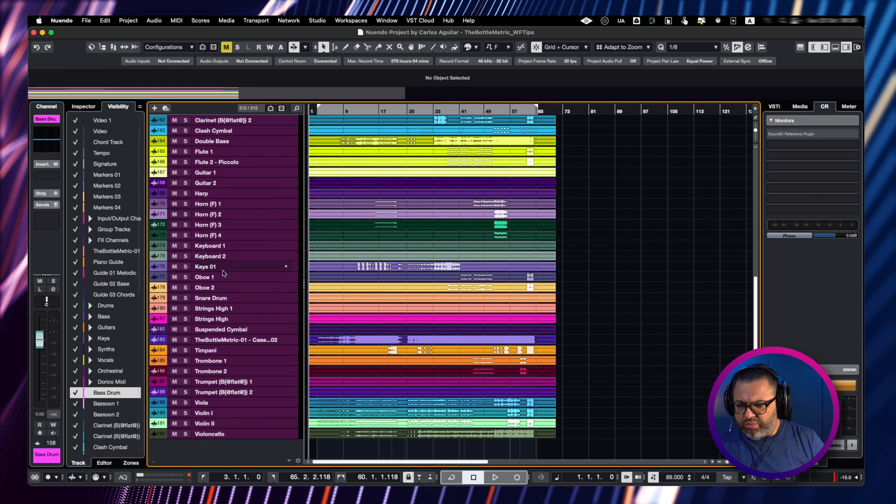
pyautogui.keyDown('shift'); pyautogui.click(225, 436); pyautogui.keyUp('shift')
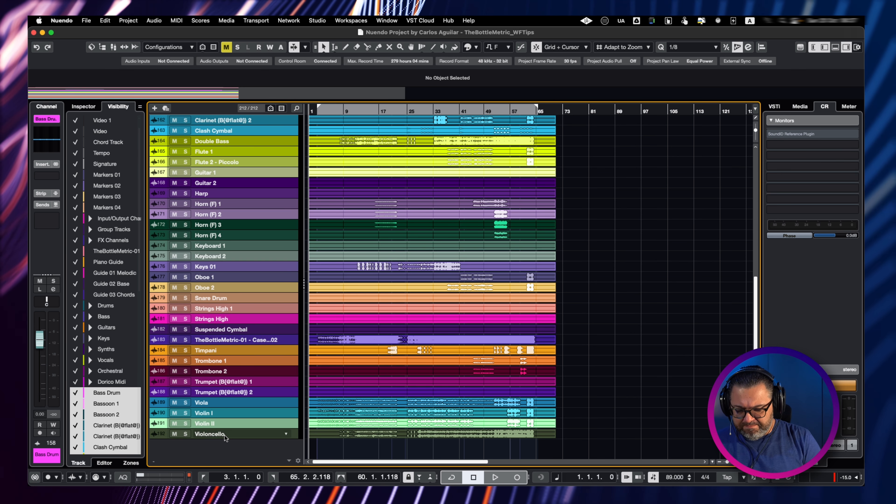
pyautogui.press('super+shift+f')
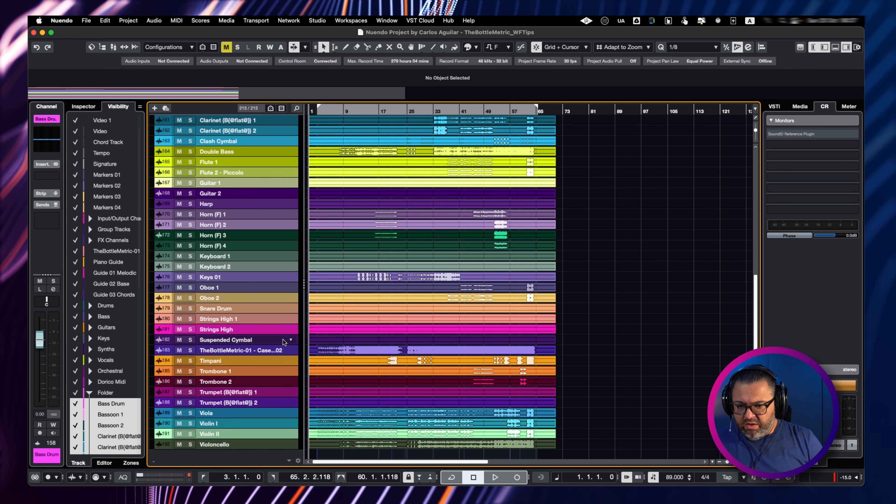
pyautogui.scroll(10, 277, 325)
pyautogui.scroll(3, 275, 325)
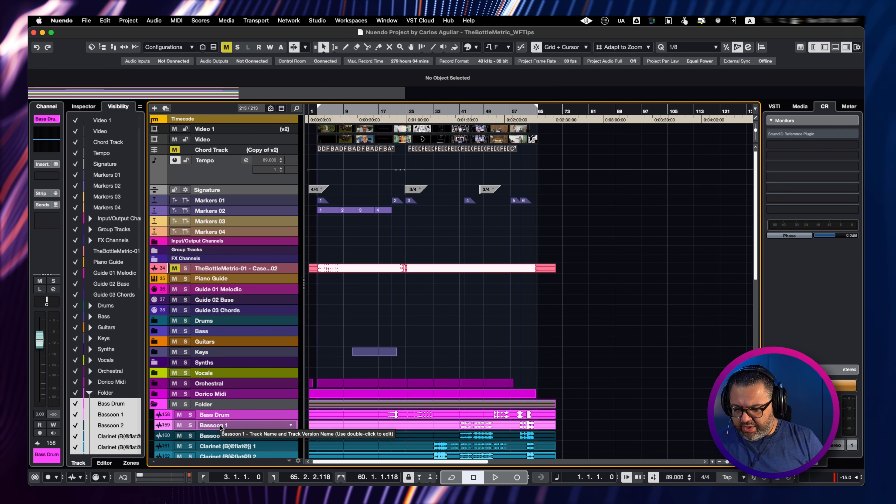
# - Rename the new folder track holding the imported audio as Dorico Audio and collapse it
pyautogui.doubleClick(211, 404)
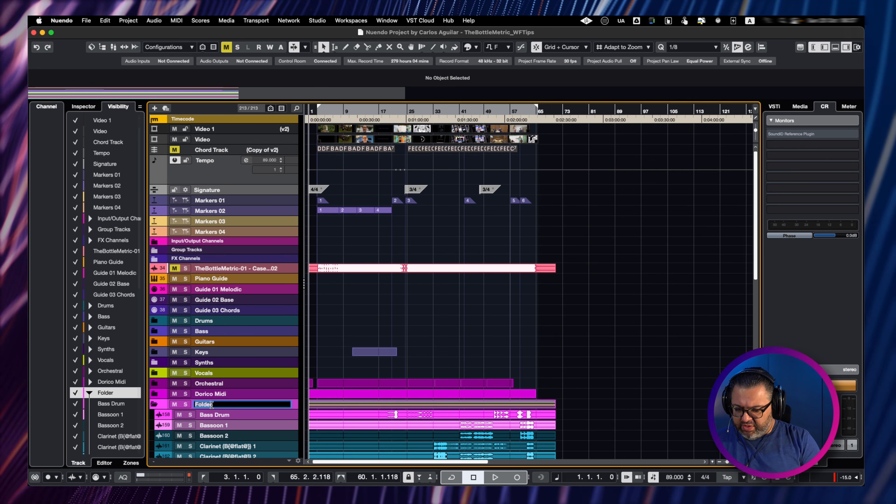
pyautogui.write('Dor')
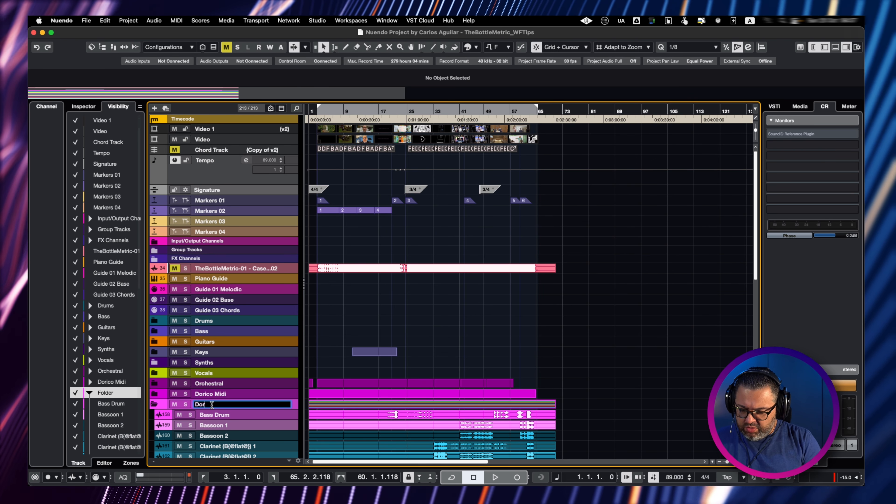
pyautogui.write('ico Audio')
pyautogui.press('Return')
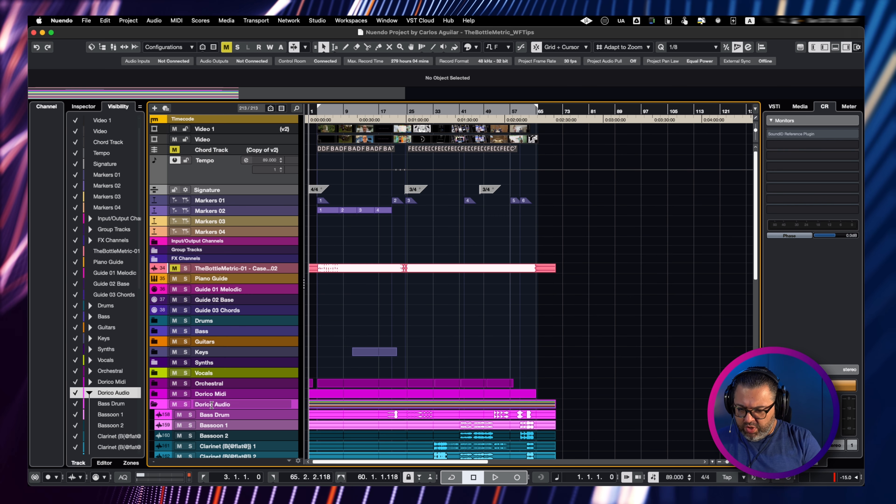
pyautogui.click(155, 405)
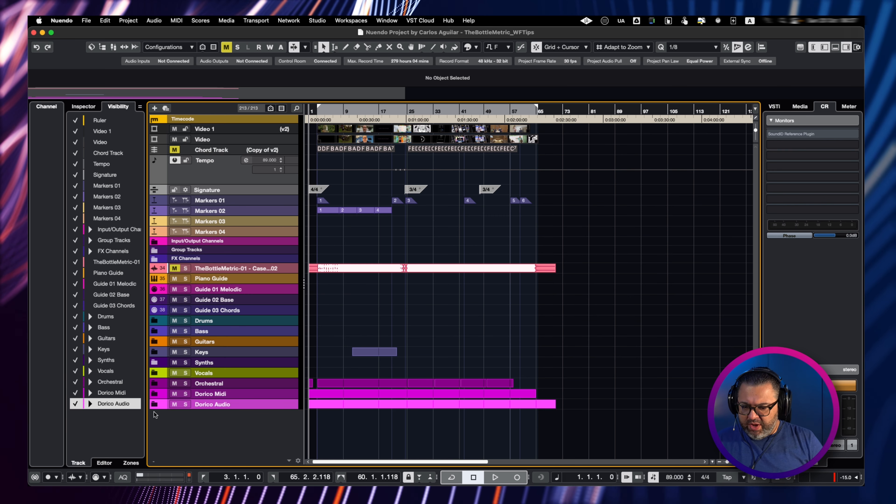
# - Expand the Dorico Audio folder, go through its tracks from Bass Drum to Violoncello, and display the track routing settings
pyautogui.click(155, 405)
pyautogui.scroll(-15, 293, 303)
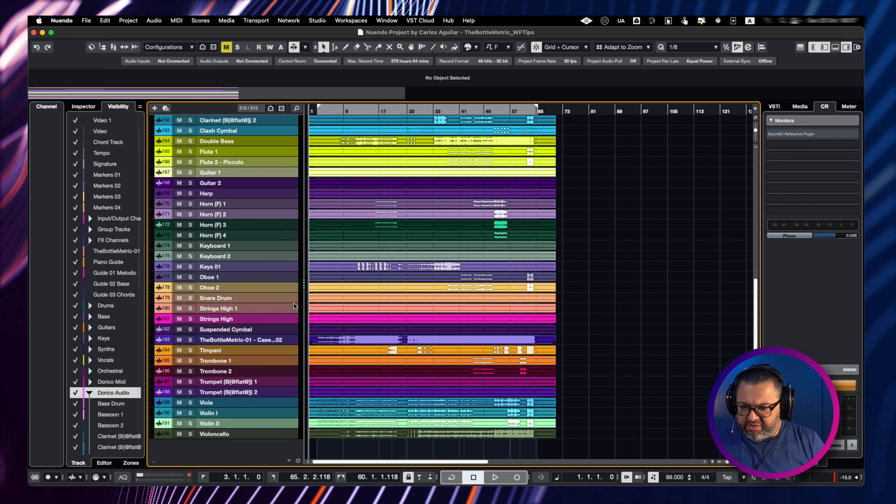
pyautogui.scroll(12, 250, 203)
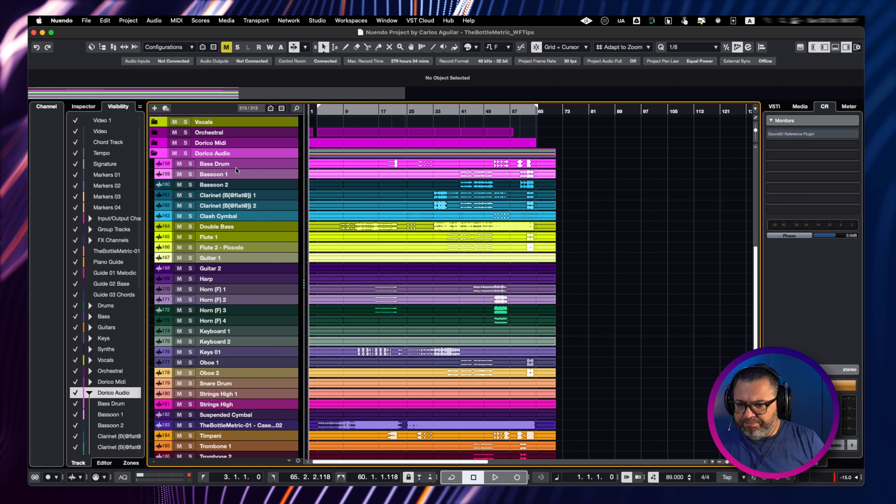
pyautogui.click(237, 166)
pyautogui.scroll(-5, 243, 285)
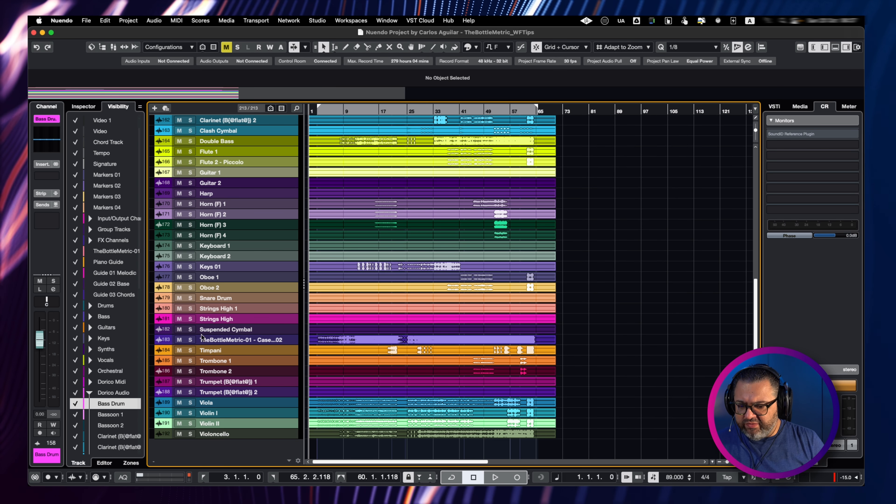
pyautogui.keyDown('shift'); pyautogui.click(226, 434); pyautogui.keyUp('shift')
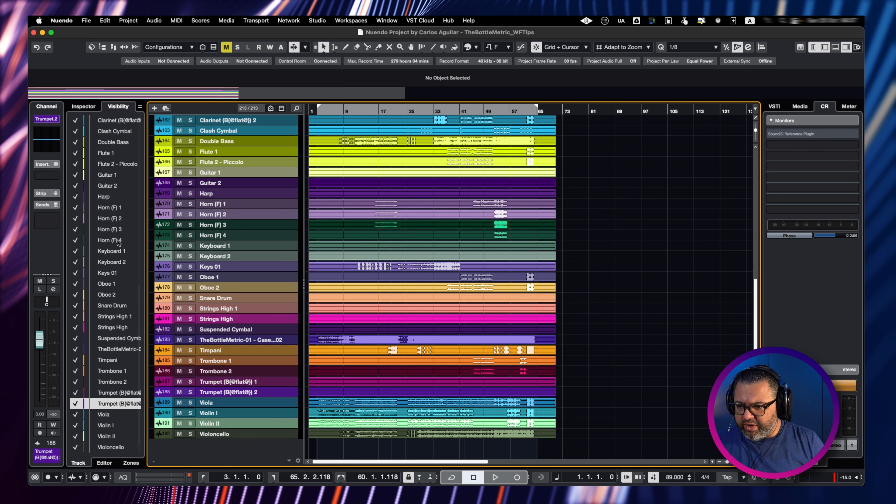
pyautogui.click(88, 107)
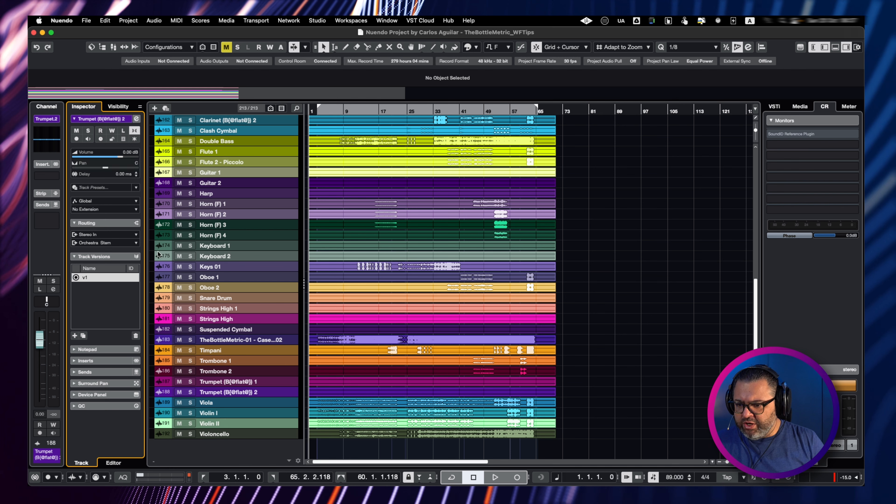
# - Collapse and solo the Dorico Audio folder, and take a look at the project's channels in the MixConsole
pyautogui.scroll(5, 239, 360)
pyautogui.click(154, 165)
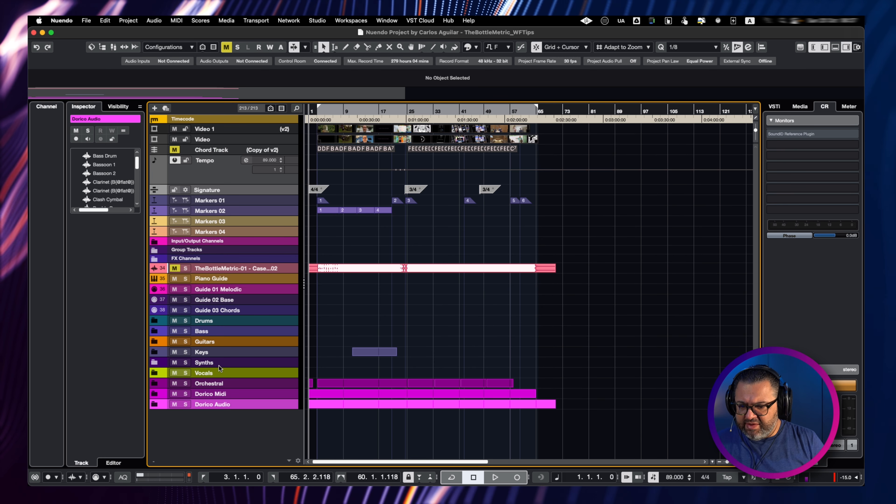
pyautogui.click(186, 404)
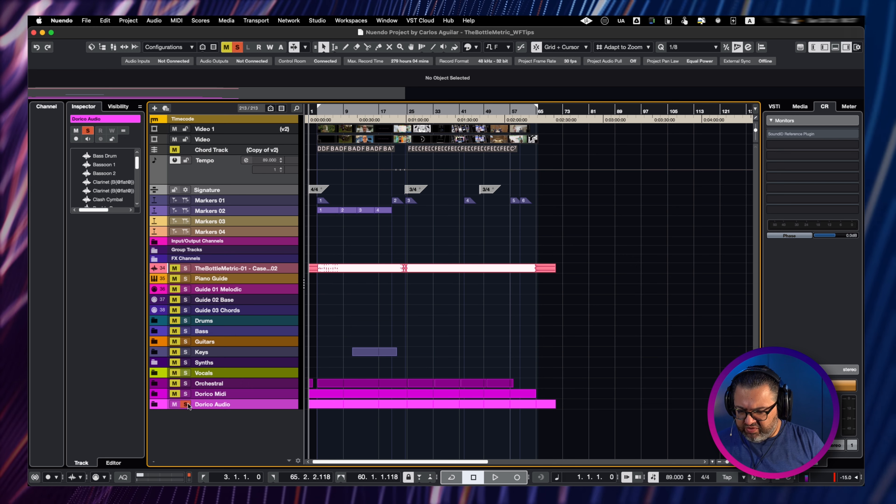
pyautogui.press('F3')
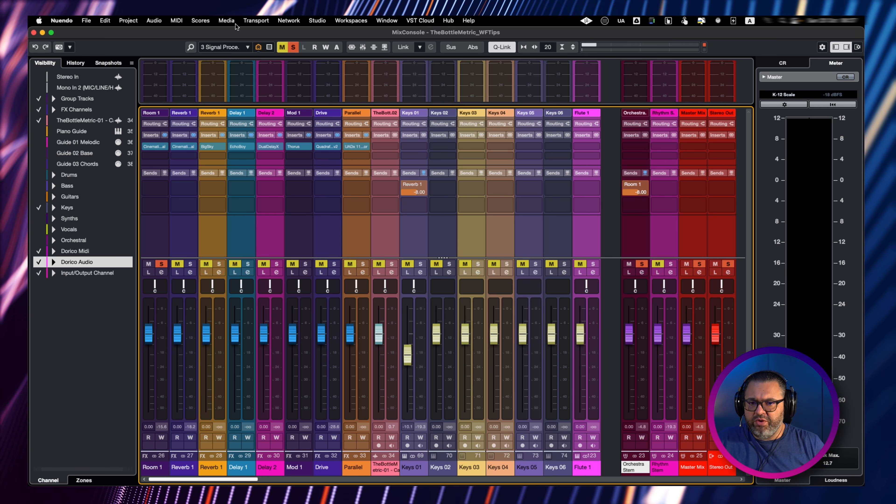
pyautogui.press('F3')
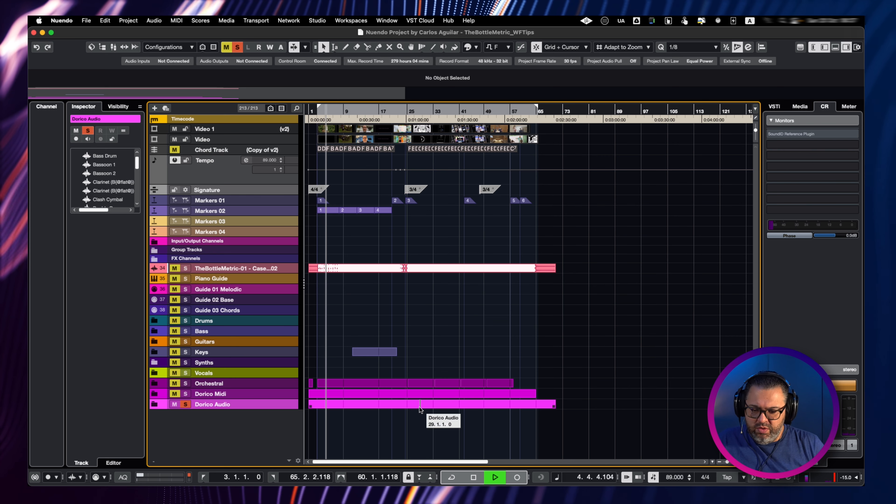
# - Raise the event volume of all audio clips in the Dorico Audio folder, Bass Drum through Violoncello, to 9 dB
pyautogui.click(154, 404)
pyautogui.scroll(-5, 618, 370)
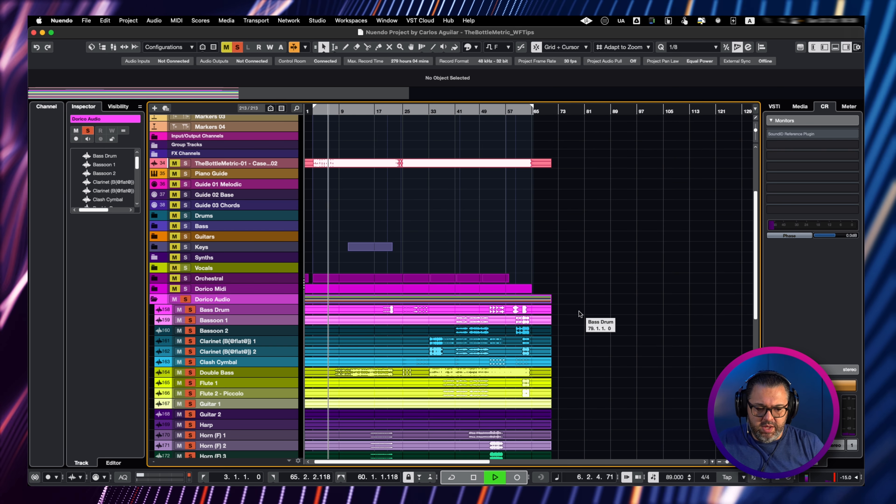
pyautogui.scroll(-3, 585, 317)
pyautogui.moveTo(563, 232); pyautogui.dragTo(340, 477)
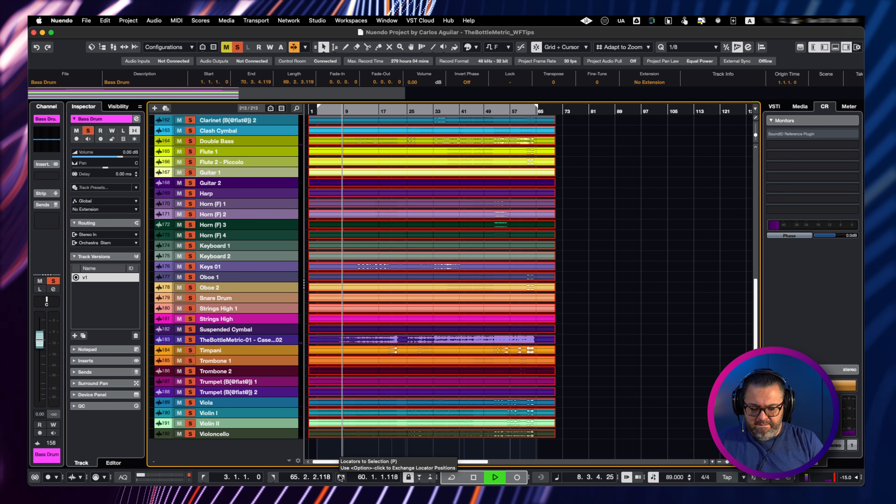
pyautogui.hotkey('ctrl', 'shift', 'Up')
pyautogui.hotkey('ctrl', 'shift', 'Up')
pyautogui.hotkey('ctrl', 'shift', 'Up')
pyautogui.hotkey('ctrl', 'shift', 'Up')
pyautogui.hotkey('ctrl', 'shift', 'Up')
pyautogui.hotkey('ctrl', 'shift', 'Up')
pyautogui.hotkey('ctrl', 'shift', 'Up')
pyautogui.hotkey('ctrl', 'shift', 'Up')
pyautogui.hotkey('ctrl', 'shift', 'Up')
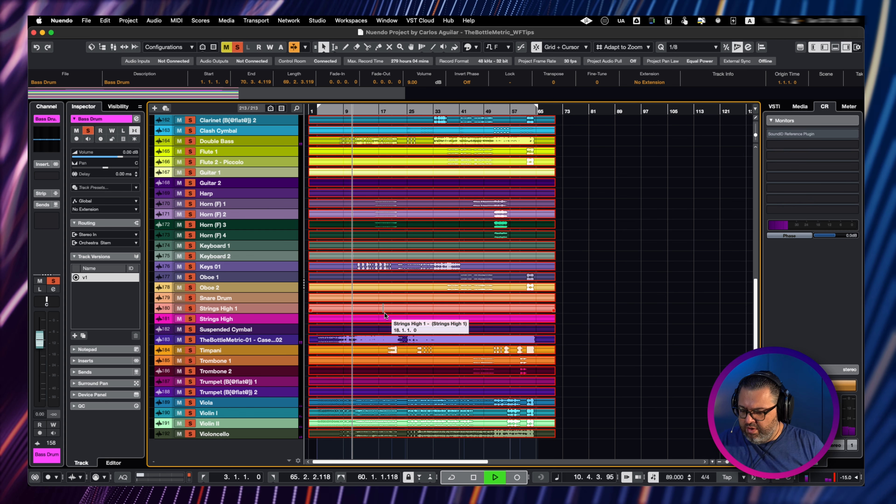
# - Check the playback levels of the boosted clips in the MixConsole and close it
pyautogui.press('F3')
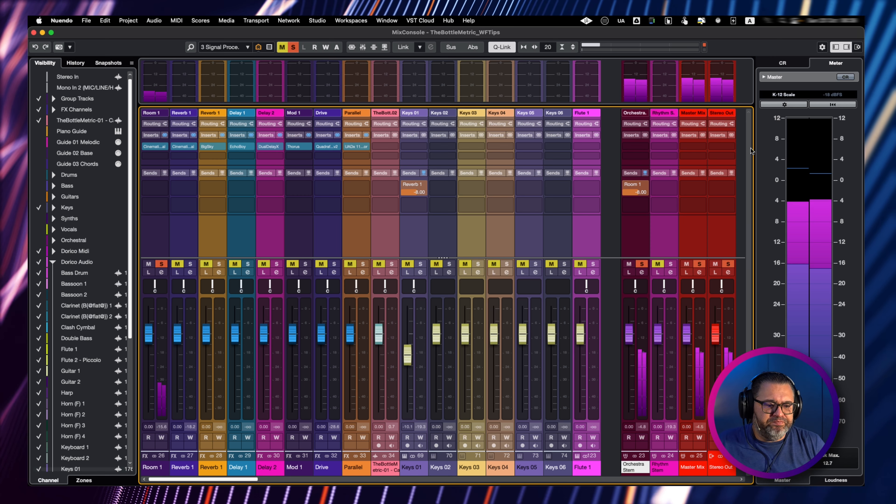
pyautogui.click(626, 185)
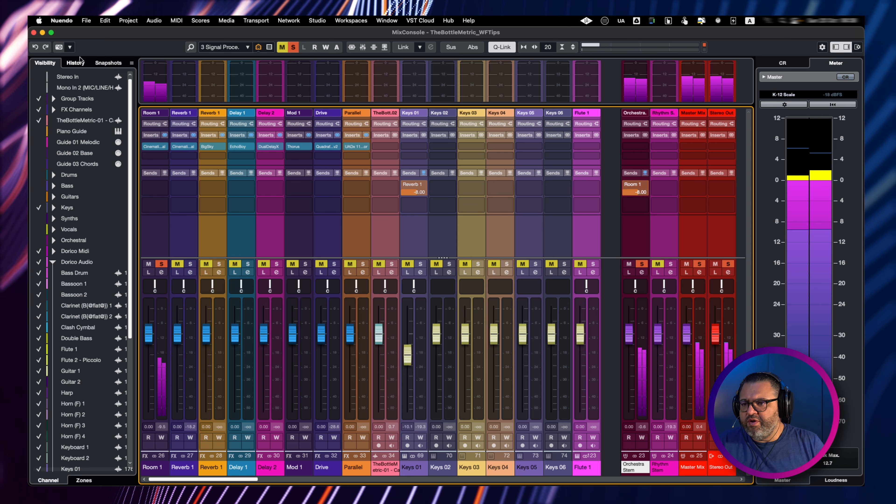
pyautogui.click(34, 33)
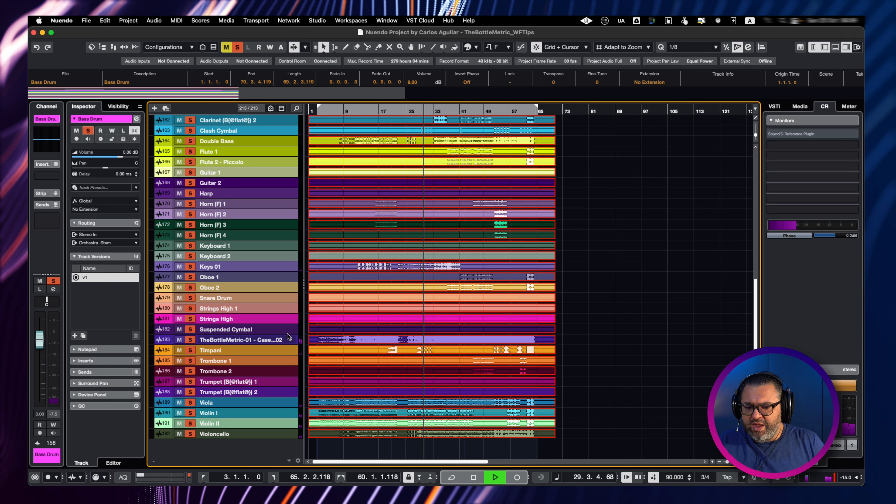
# - Collapse the Dorico Audio folder and play back the Orchestral folder soloed in its place
pyautogui.scroll(8, 239, 146)
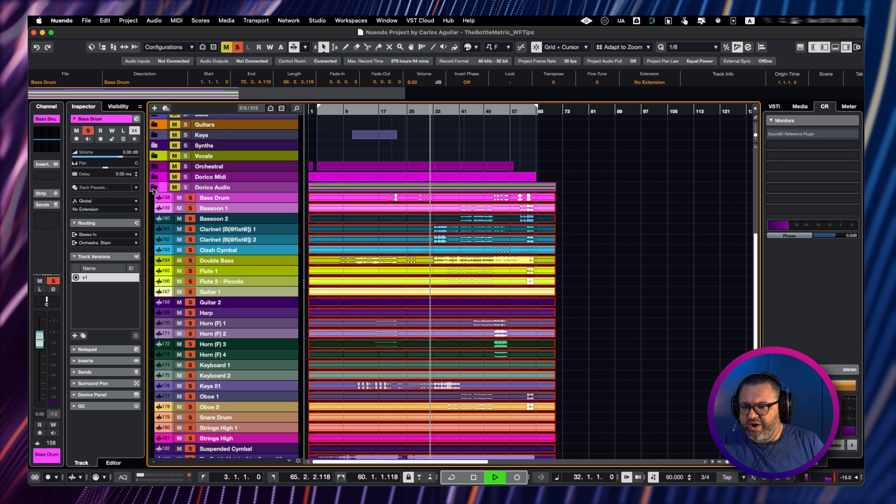
pyautogui.click(154, 189)
pyautogui.press('space')
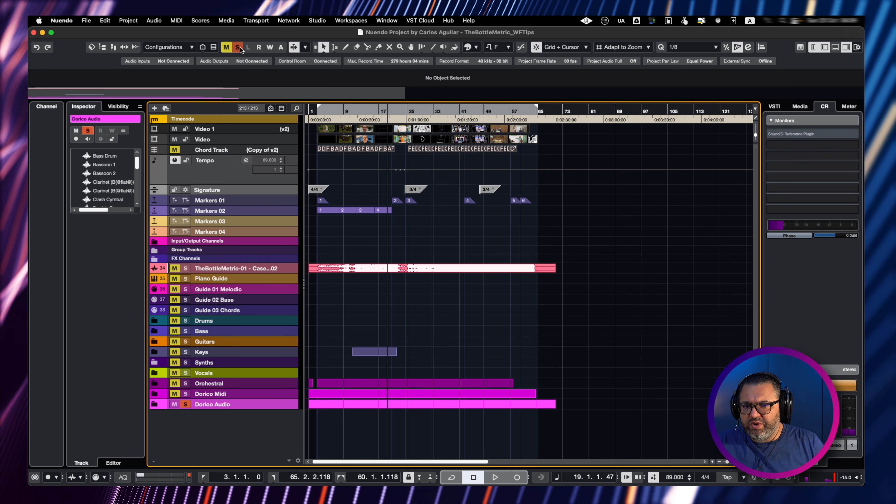
pyautogui.click(192, 385)
pyautogui.click(189, 386)
pyautogui.press('space')
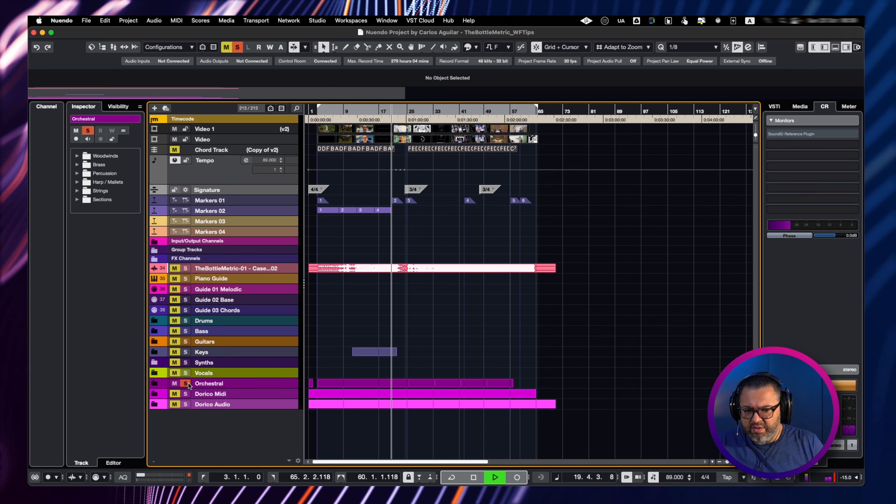
# - Compare the Dorico Audio and Orchestral folders from bar 32 by alternating their solo, ending with playback stopped and solo off
pyautogui.click(430, 118)
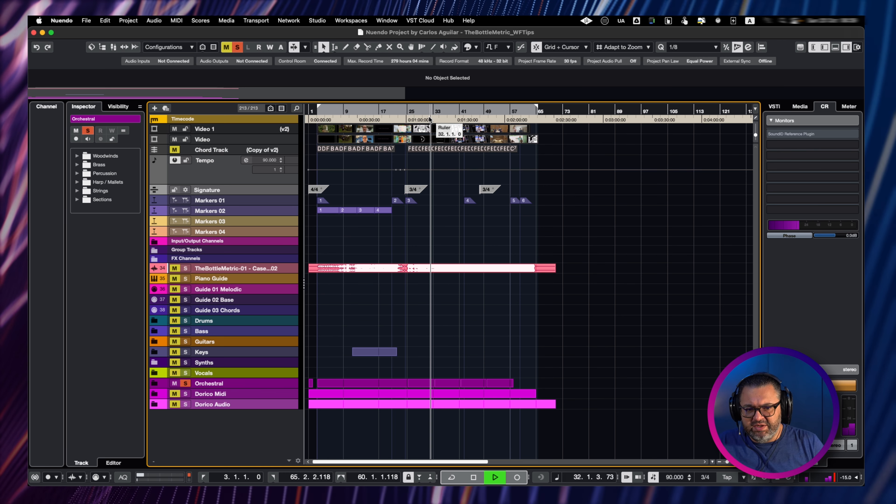
pyautogui.click(187, 405)
pyautogui.click(186, 404)
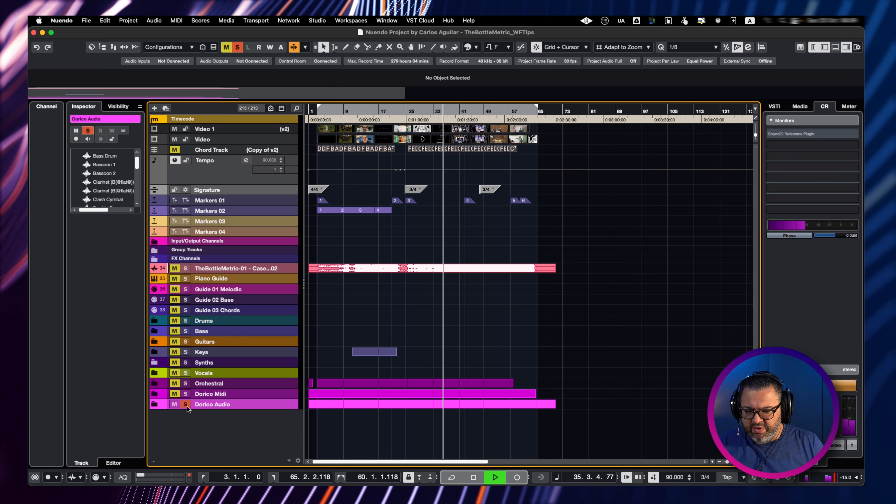
pyautogui.click(186, 384)
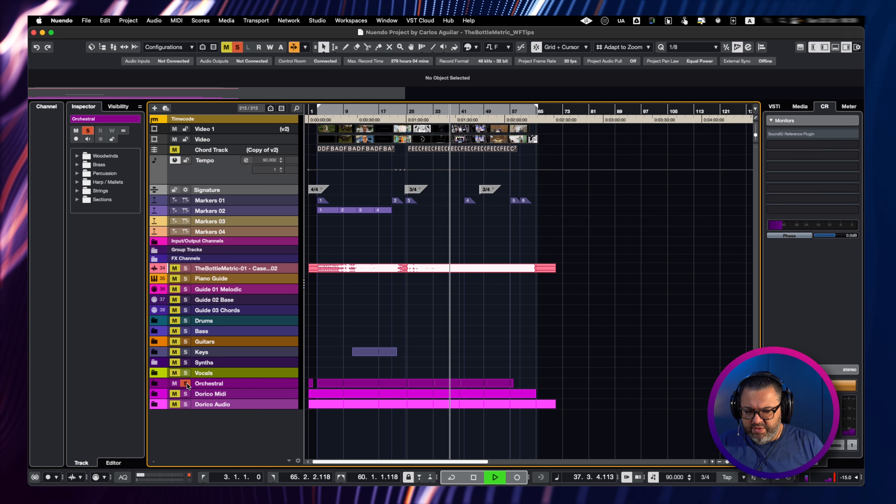
pyautogui.click(186, 404)
pyautogui.click(186, 404)
pyautogui.press('space')
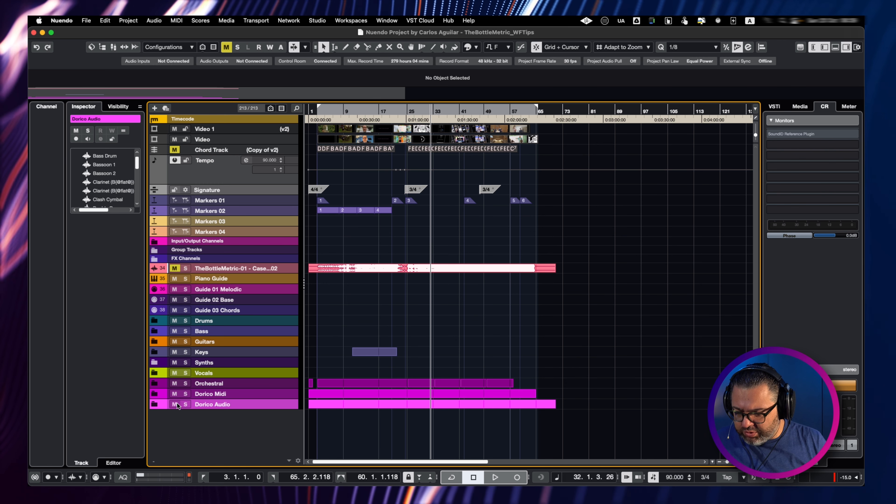
# - Expand the Dorico Midi and Orchestral folders and move the MIDI tracks Flute 1 through Bassoon 2 into the Woodwinds subfolder
pyautogui.click(154, 394)
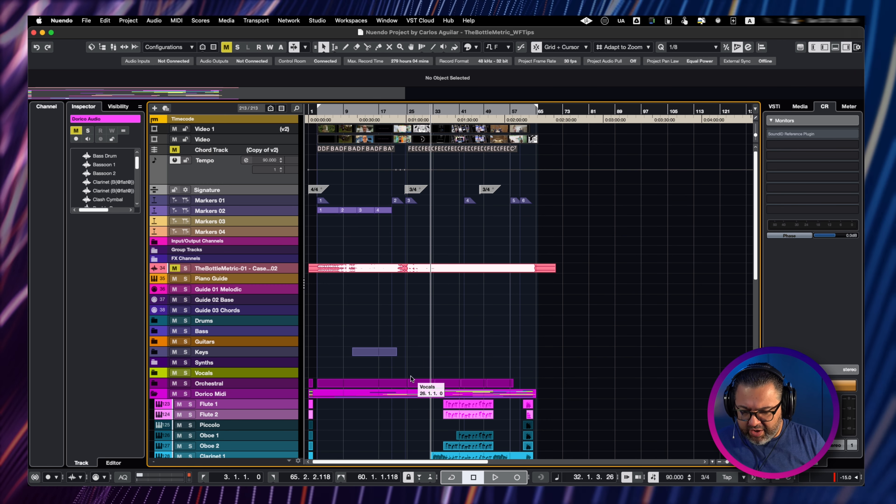
pyautogui.scroll(-8, 410, 376)
pyautogui.scroll(5, 410, 376)
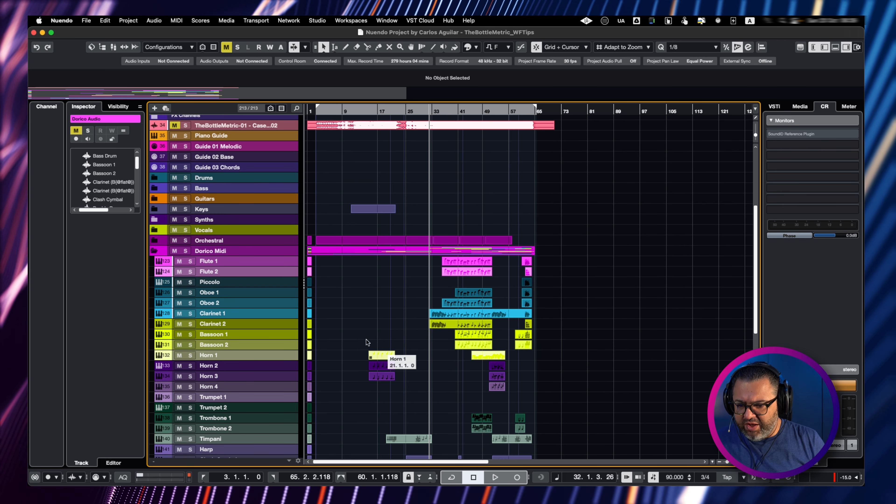
pyautogui.click(228, 261)
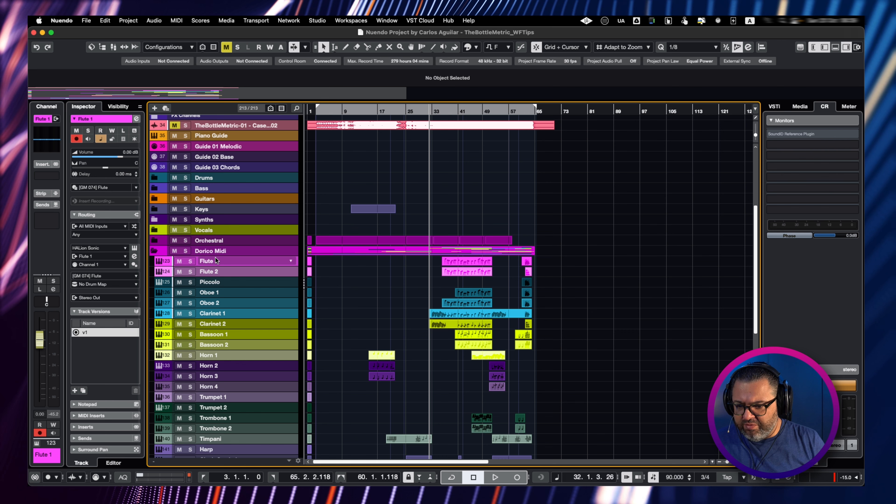
pyautogui.click(156, 242)
pyautogui.scroll(-5, 387, 260)
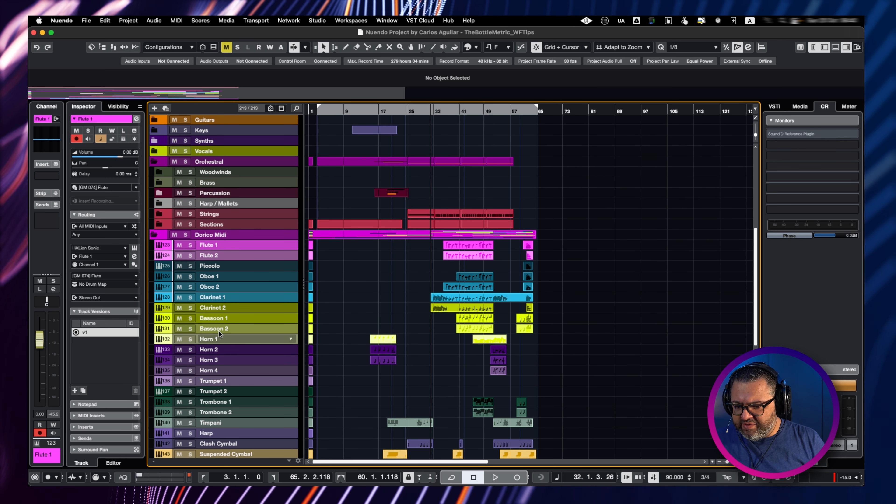
pyautogui.moveTo(214, 246); pyautogui.dragTo(217, 175)
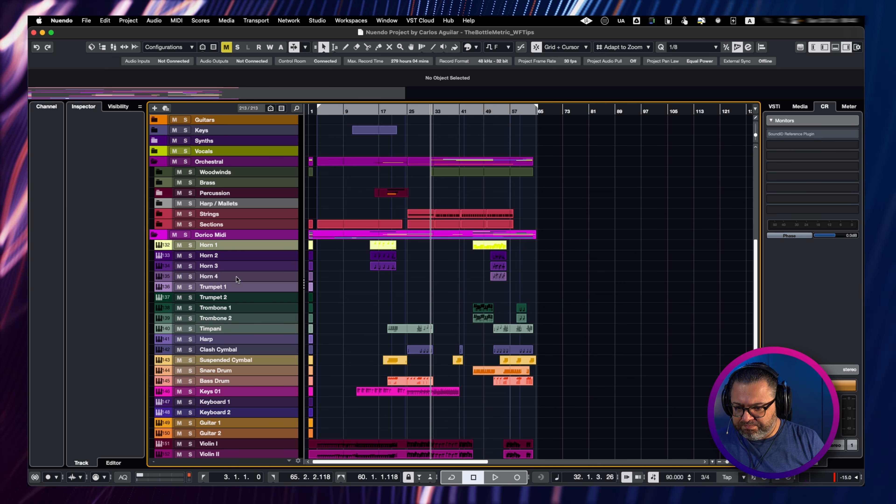
# - Move the MIDI tracks Horn 1 through Trombone 2 into the Brass subfolder and Timpani through Bass Drum into Percussion
pyautogui.click(225, 248)
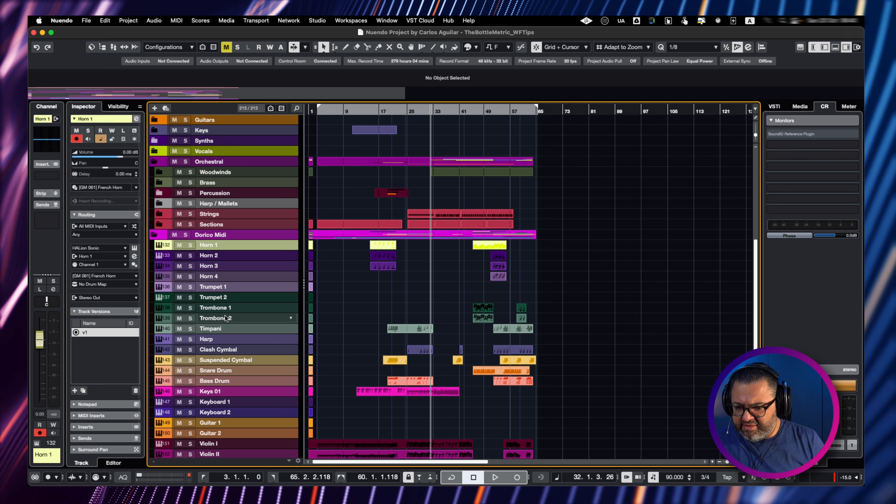
pyautogui.moveTo(211, 246); pyautogui.dragTo(213, 185)
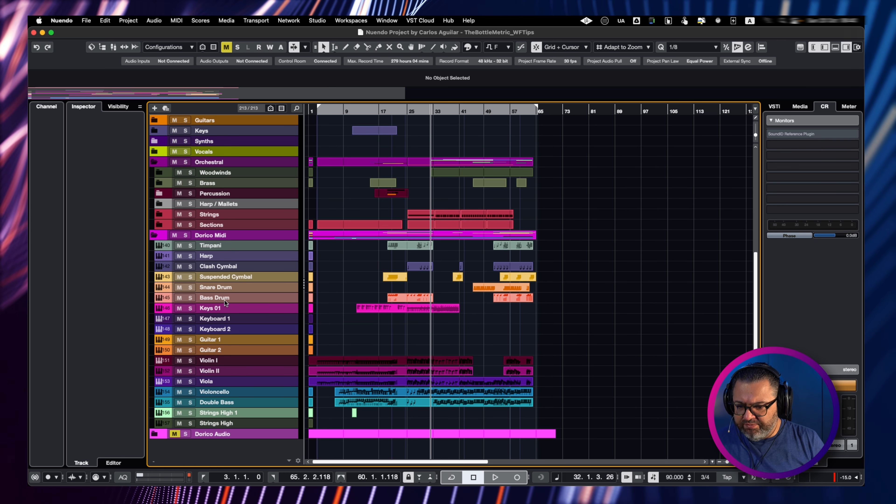
pyautogui.click(222, 245)
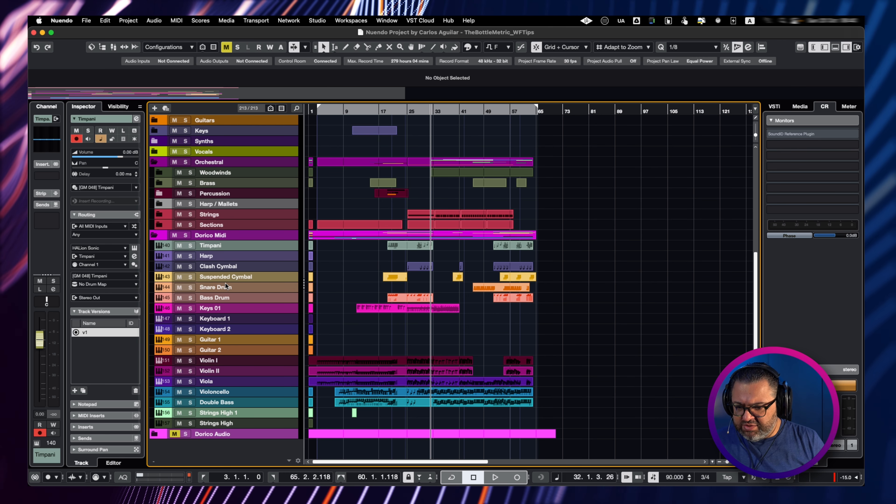
pyautogui.keyDown('shift'); pyautogui.click(218, 298); pyautogui.keyUp('shift')
pyautogui.moveTo(225, 244); pyautogui.dragTo(225, 198)
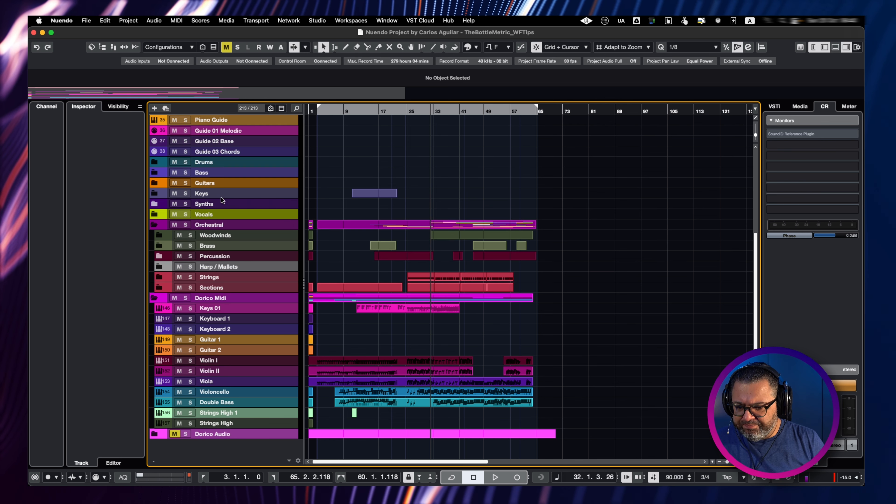
# - Move the MIDI tracks Keys 01 through Guitar 2 into the Harp / Mallets subfolder and Violin I through Strings High into Strings
pyautogui.click(223, 307)
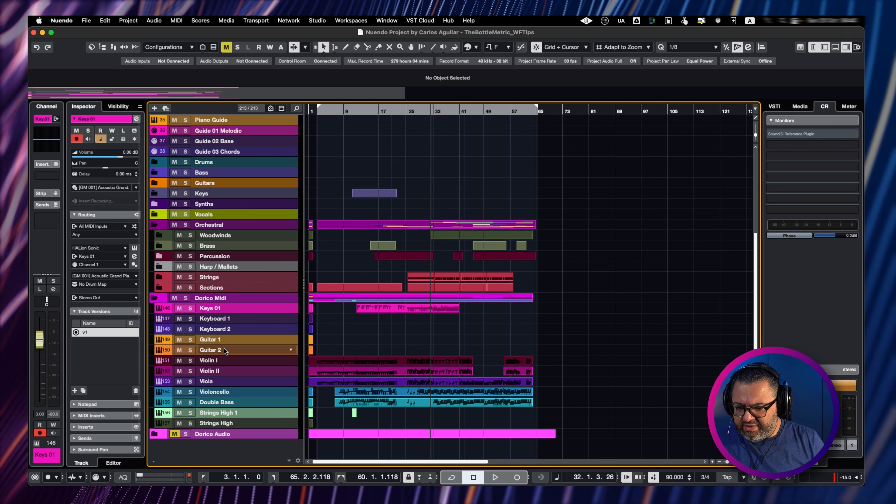
pyautogui.moveTo(213, 308); pyautogui.dragTo(215, 268)
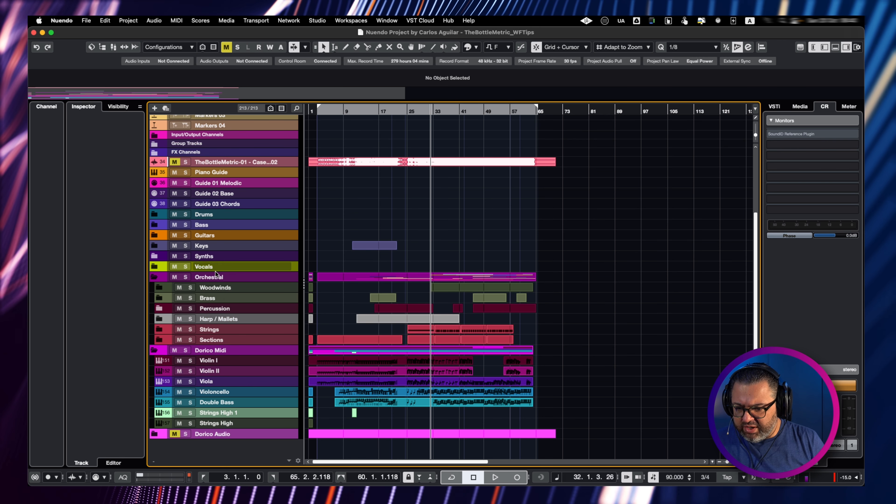
pyautogui.click(232, 359)
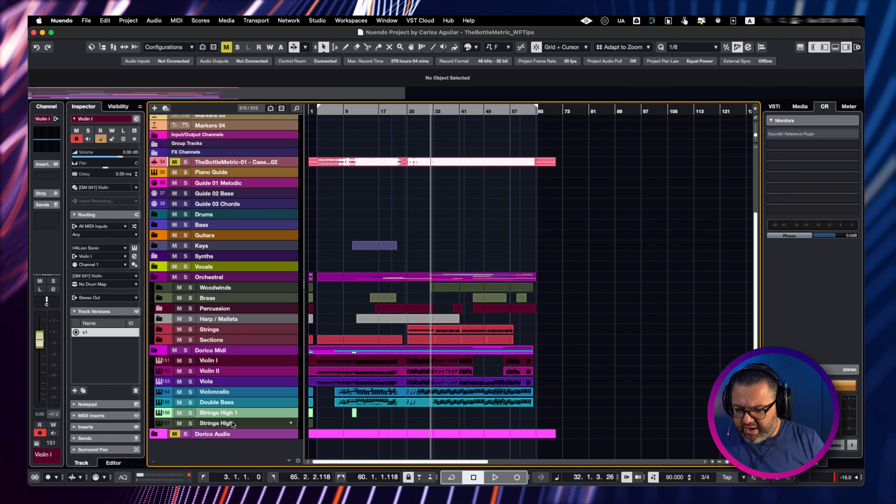
pyautogui.moveTo(219, 359); pyautogui.dragTo(224, 330)
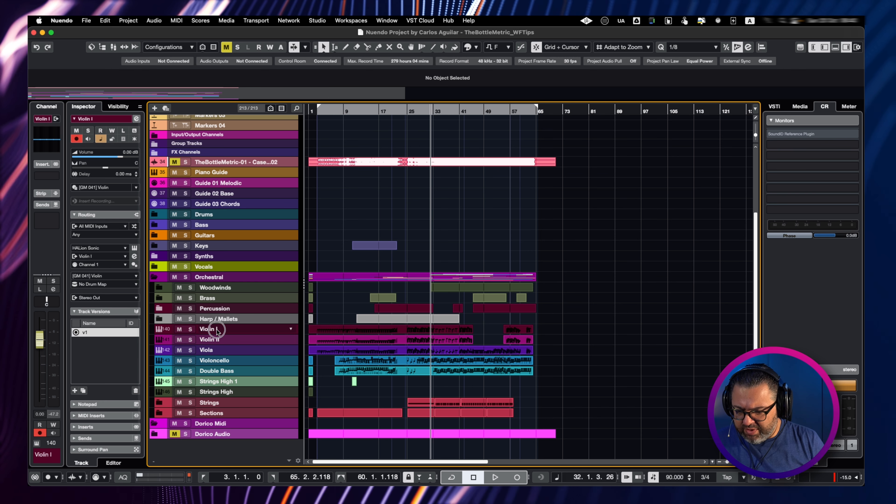
pyautogui.moveTo(214, 402); pyautogui.dragTo(214, 402)
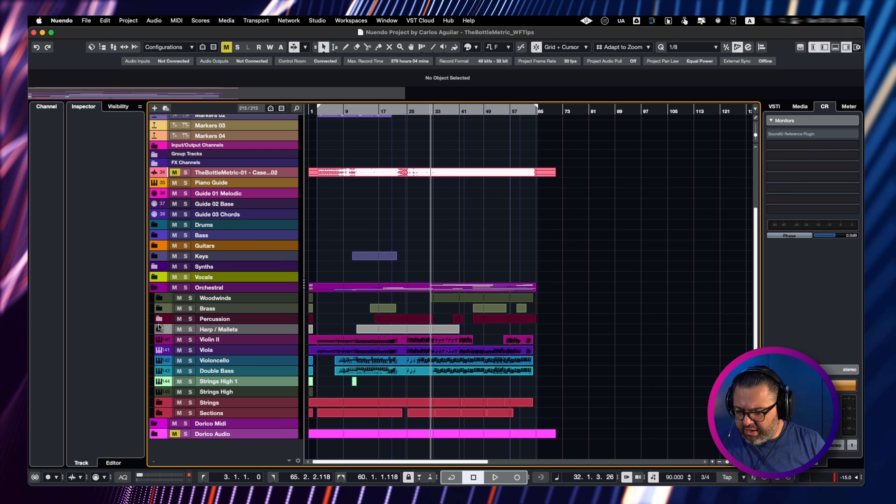
pyautogui.moveTo(209, 394)
pyautogui.mouseDown()
pyautogui.moveTo(218, 406)
pyautogui.moveTo(213, 401)
pyautogui.mouseUp()
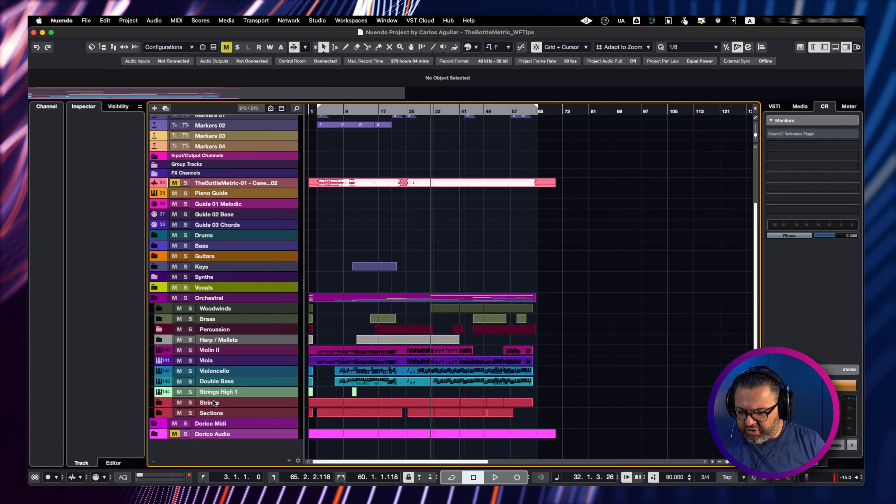
pyautogui.click(228, 389)
pyautogui.click(215, 350)
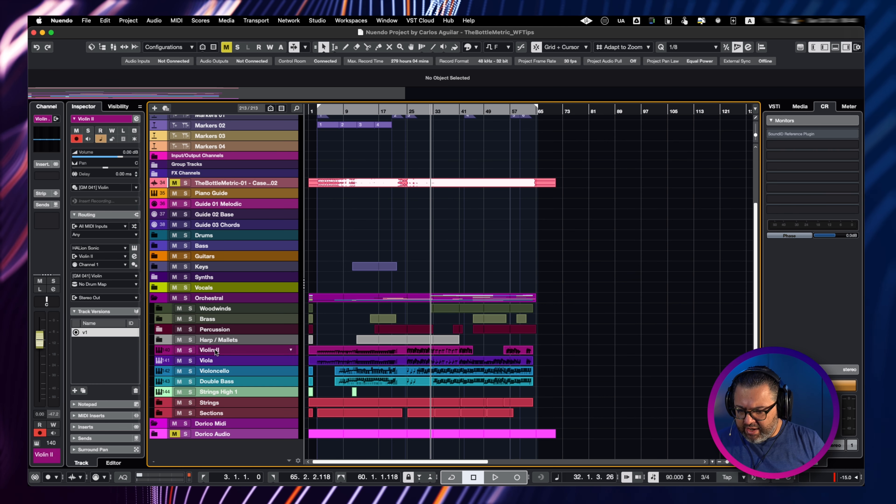
pyautogui.moveTo(223, 396); pyautogui.dragTo(224, 402)
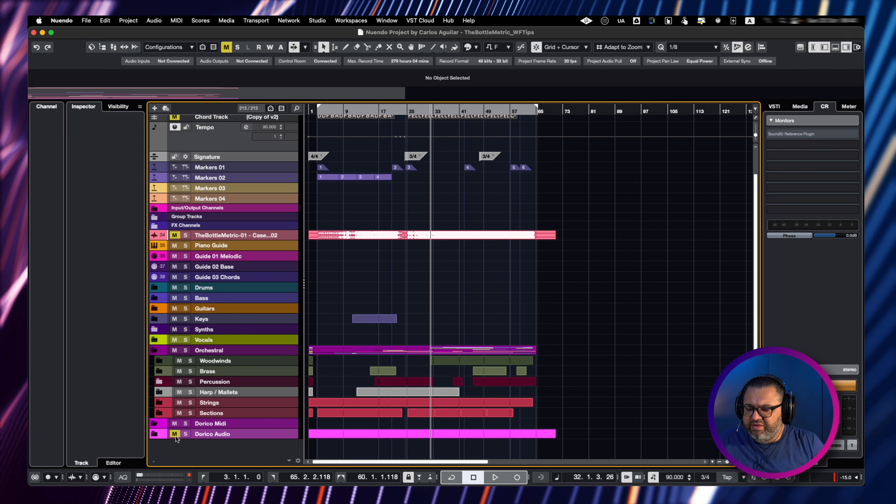
# - Examine the Celli and Double Bass events beside the imported Dorico string parts in the Strings subfolder, ending with it collapsed
pyautogui.click(382, 432)
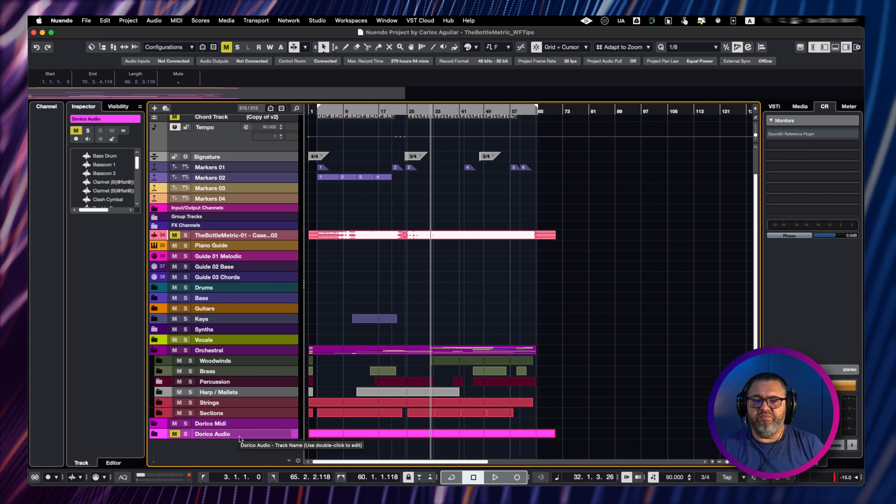
pyautogui.click(159, 402)
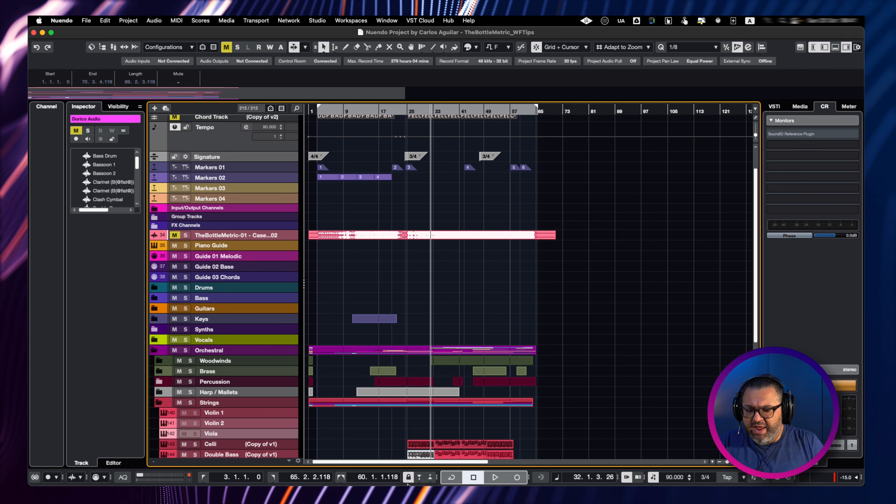
pyautogui.scroll(-5, 422, 441)
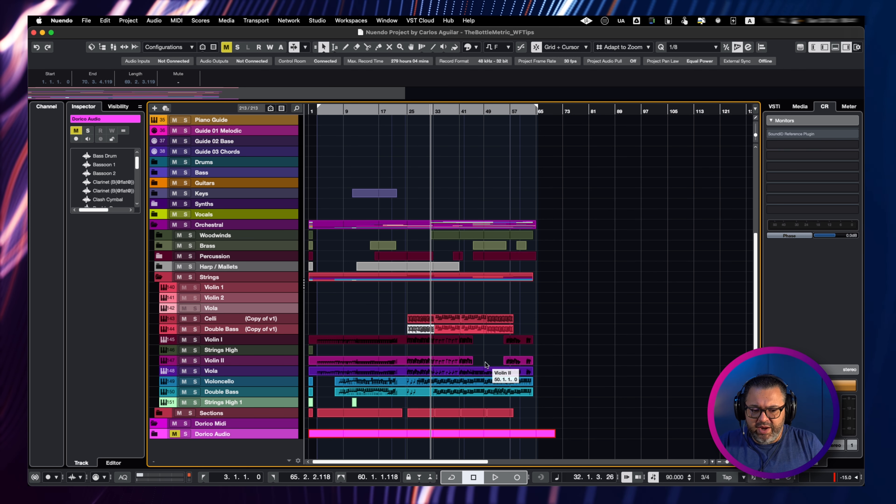
pyautogui.moveTo(384, 304); pyautogui.dragTo(541, 335)
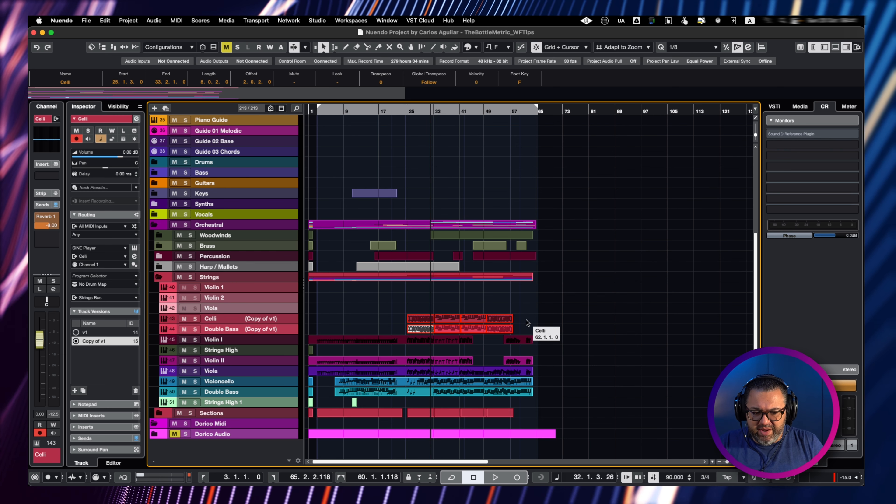
pyautogui.moveTo(539, 364); pyautogui.dragTo(420, 393)
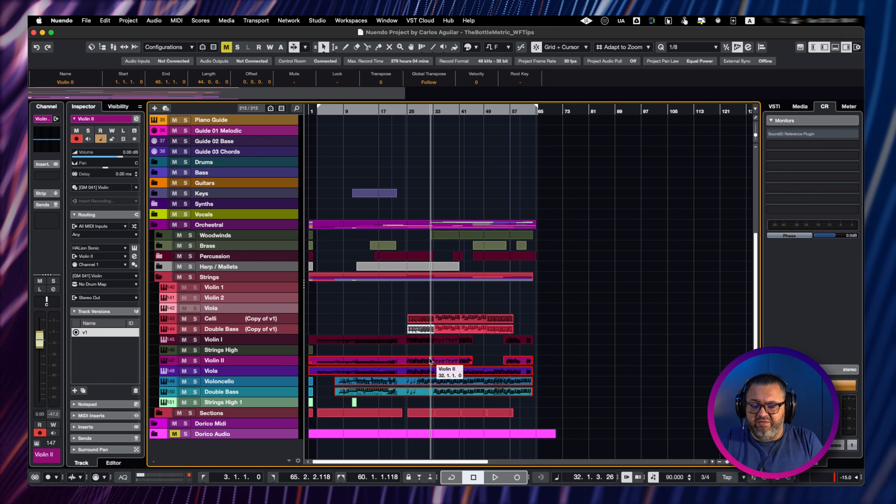
pyautogui.click(161, 278)
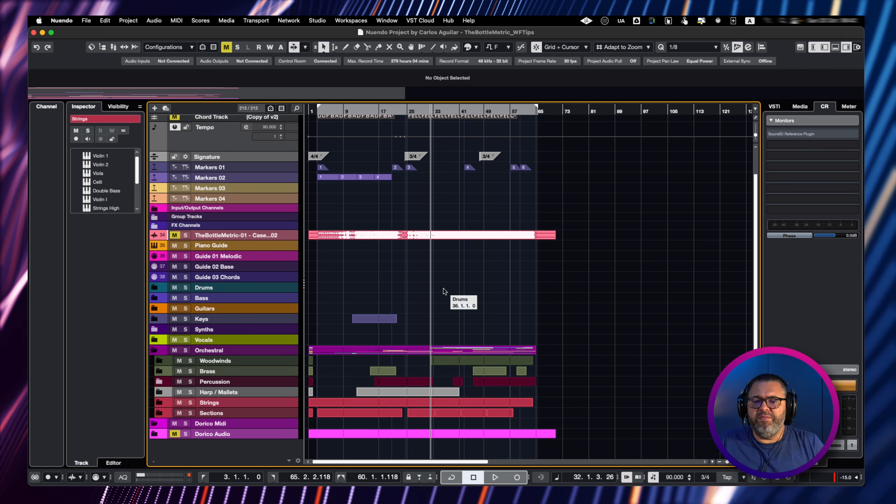
# - Play back the soloed TheBottleMetric-01 Case Score 02 audio track from bar 3, skipping ahead to about bar 48
pyautogui.click(446, 238)
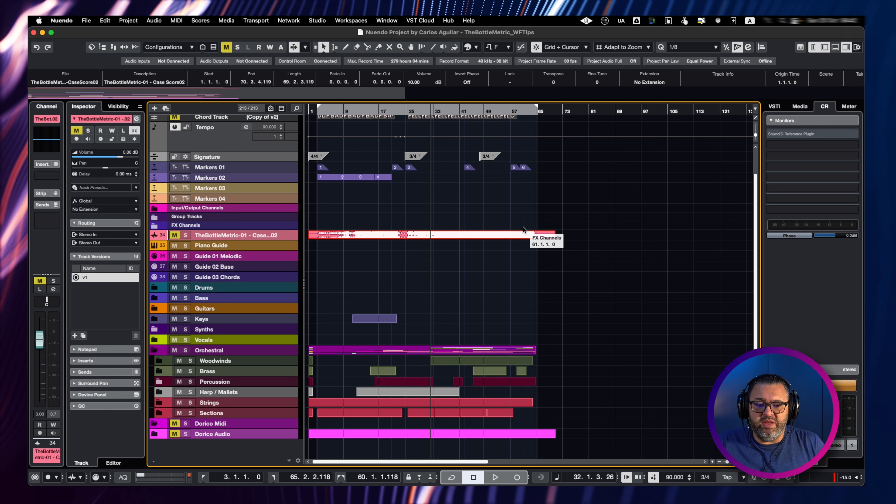
pyautogui.click(185, 235)
pyautogui.press('KP_1')
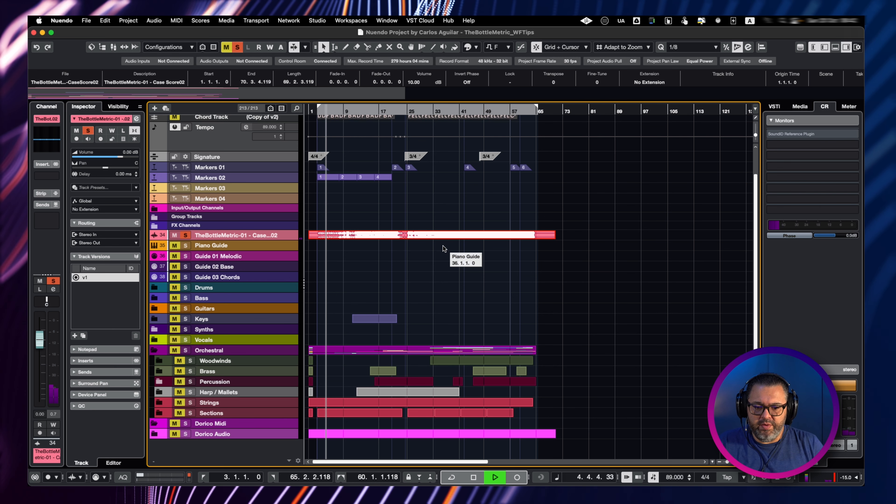
pyautogui.click(377, 112)
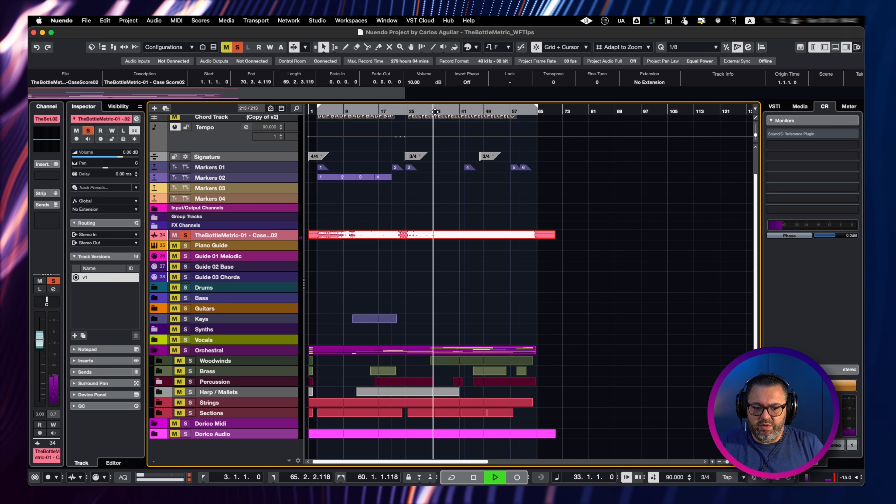
pyautogui.click(435, 111)
pyautogui.click(451, 111)
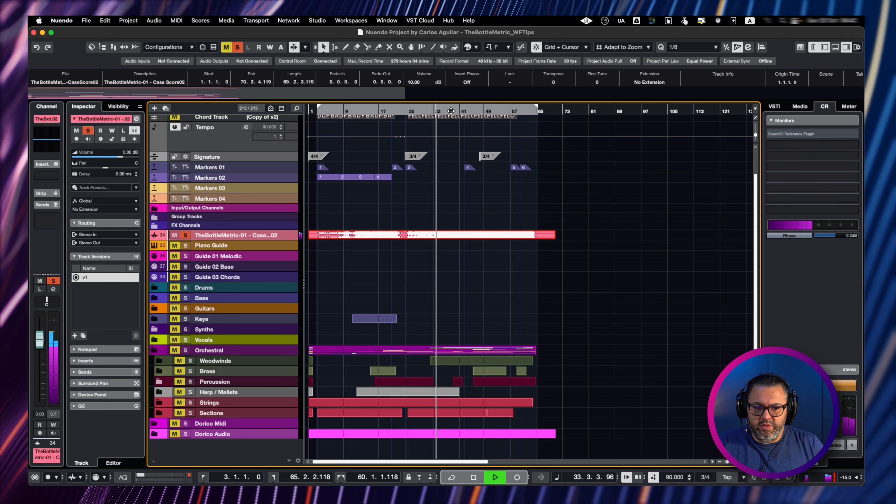
pyautogui.click(480, 113)
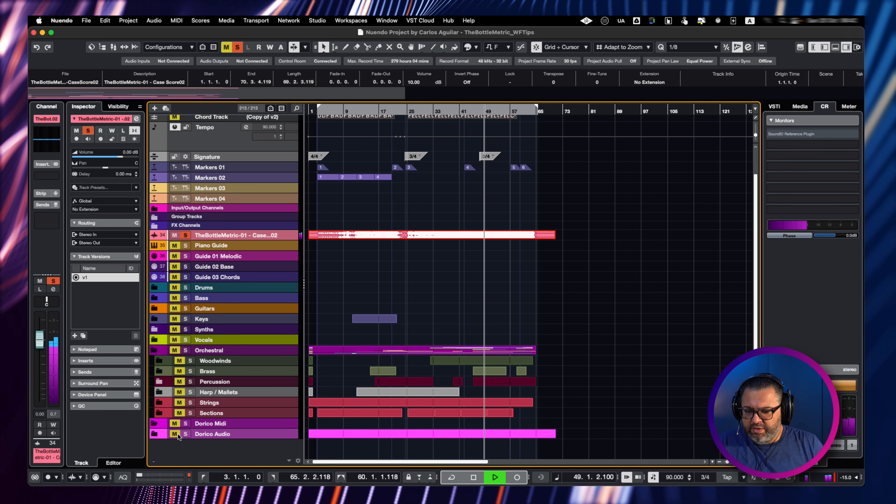
# - Compare the Dorico Audio folder by solo, ending with all solo off, Dorico Audio unmuted and the Orchestral folder muted
pyautogui.click(186, 435)
pyautogui.click(185, 434)
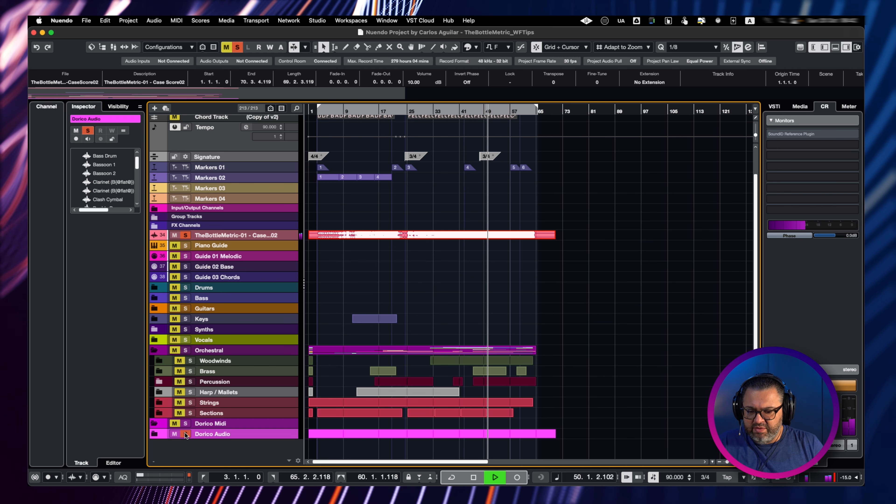
pyautogui.click(184, 235)
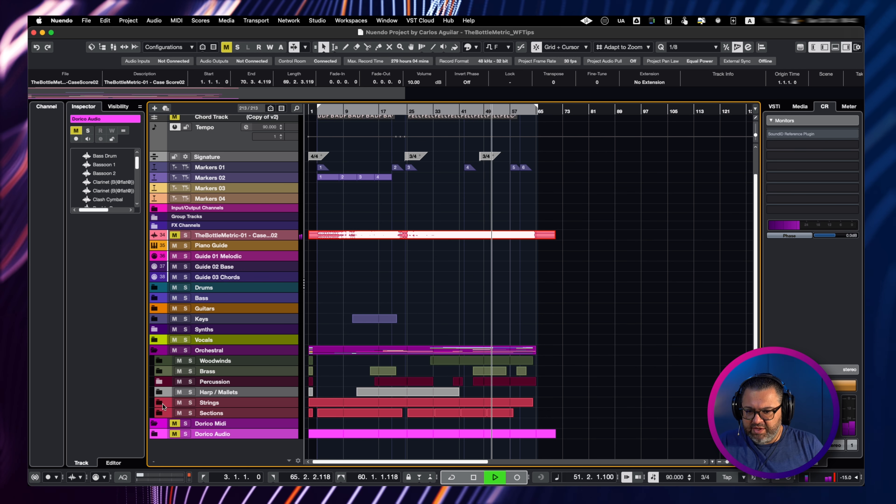
pyautogui.click(174, 434)
pyautogui.click(174, 350)
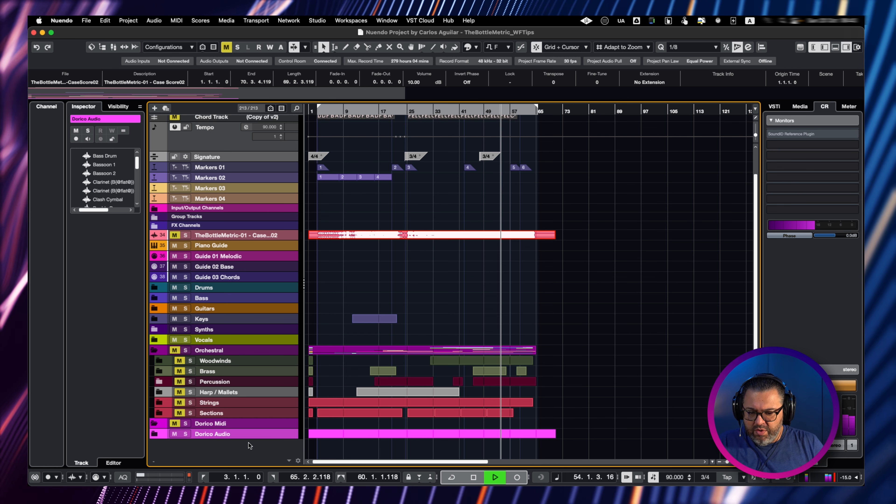
# - Alternate the solo of the Case Score 02 audio track against Dorico Audio, ending with it playing soloed from bar 3
pyautogui.click(185, 236)
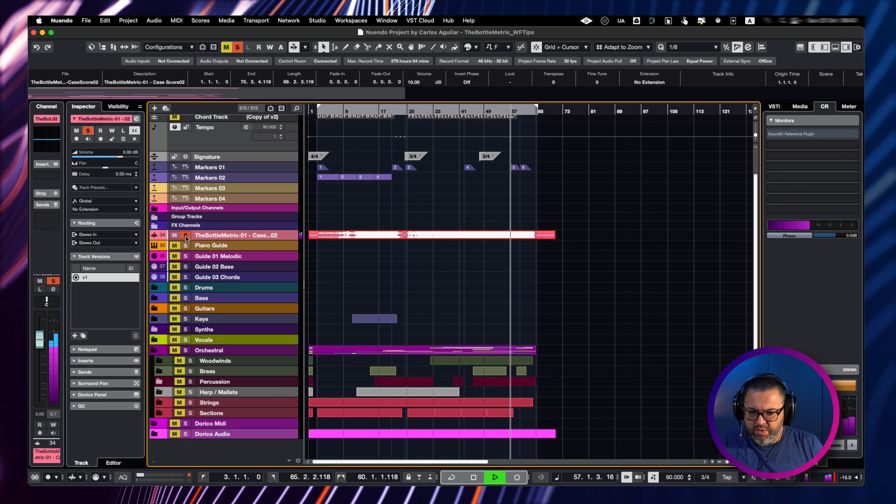
pyautogui.click(186, 236)
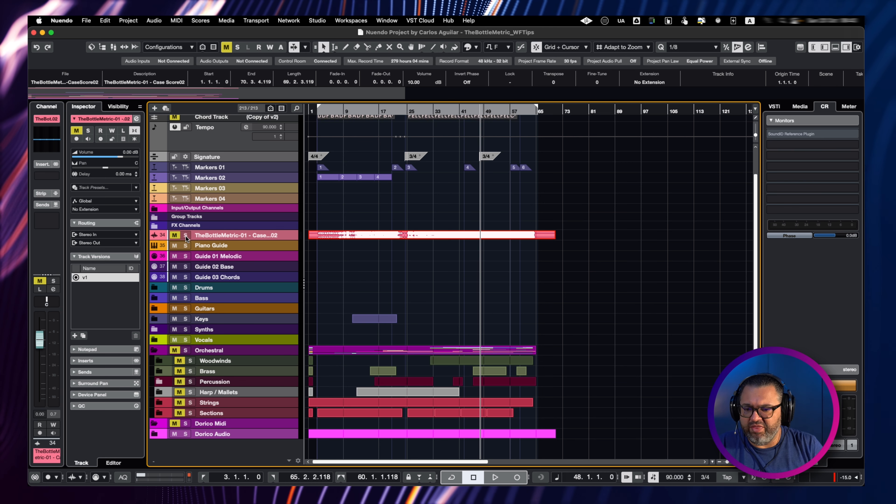
pyautogui.click(185, 235)
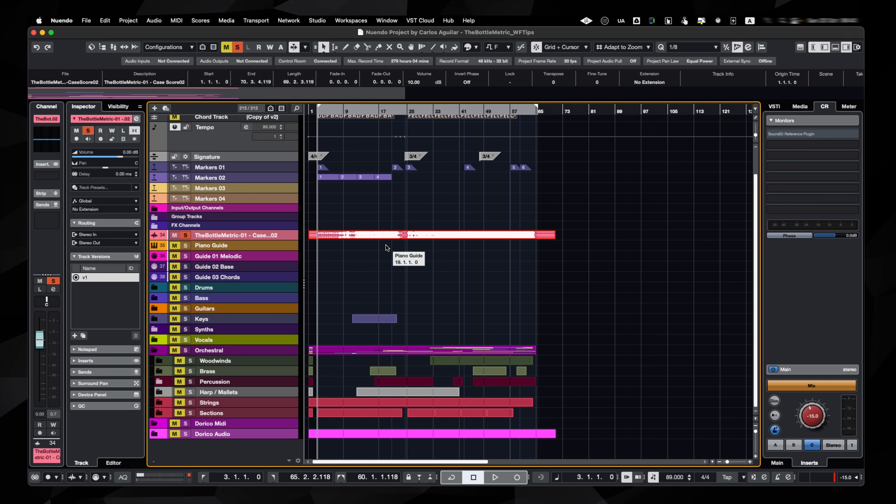
pyautogui.press('space')
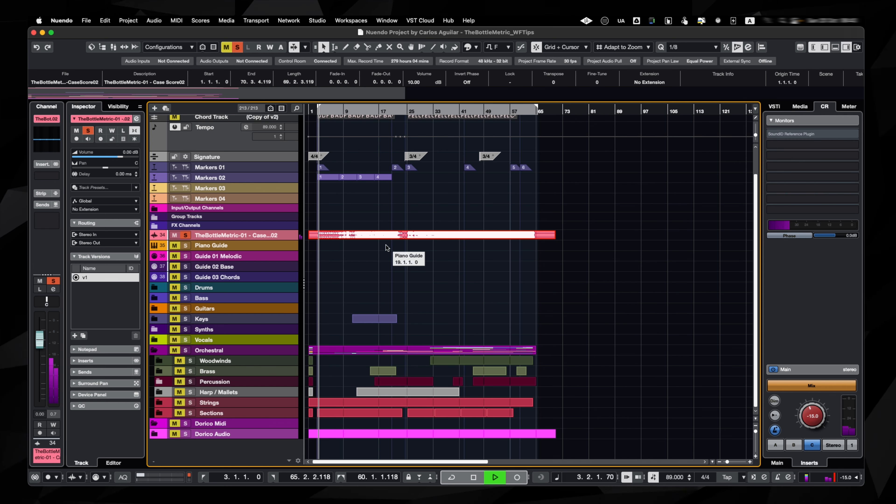